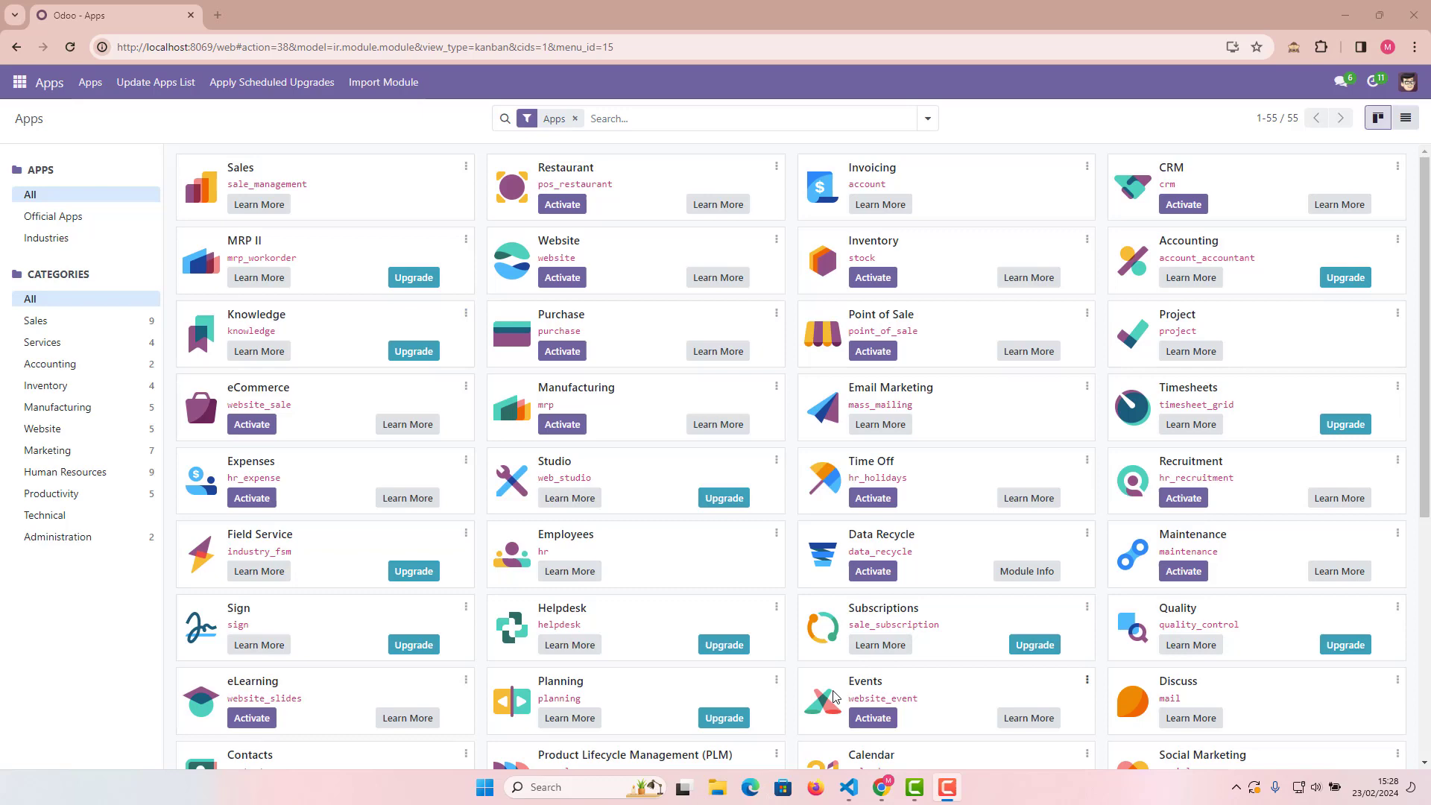
left_click(856, 796)
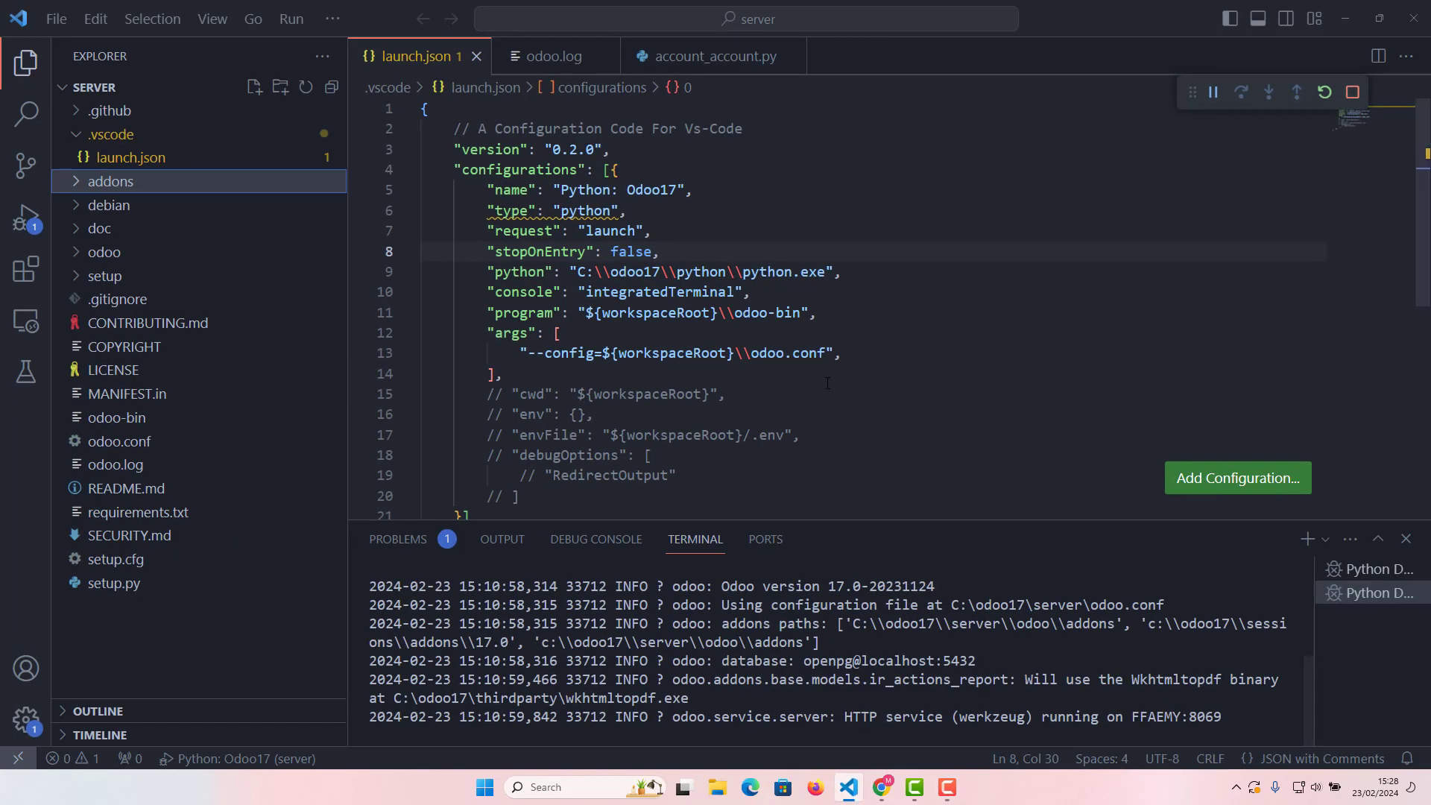
left_click(882, 788)
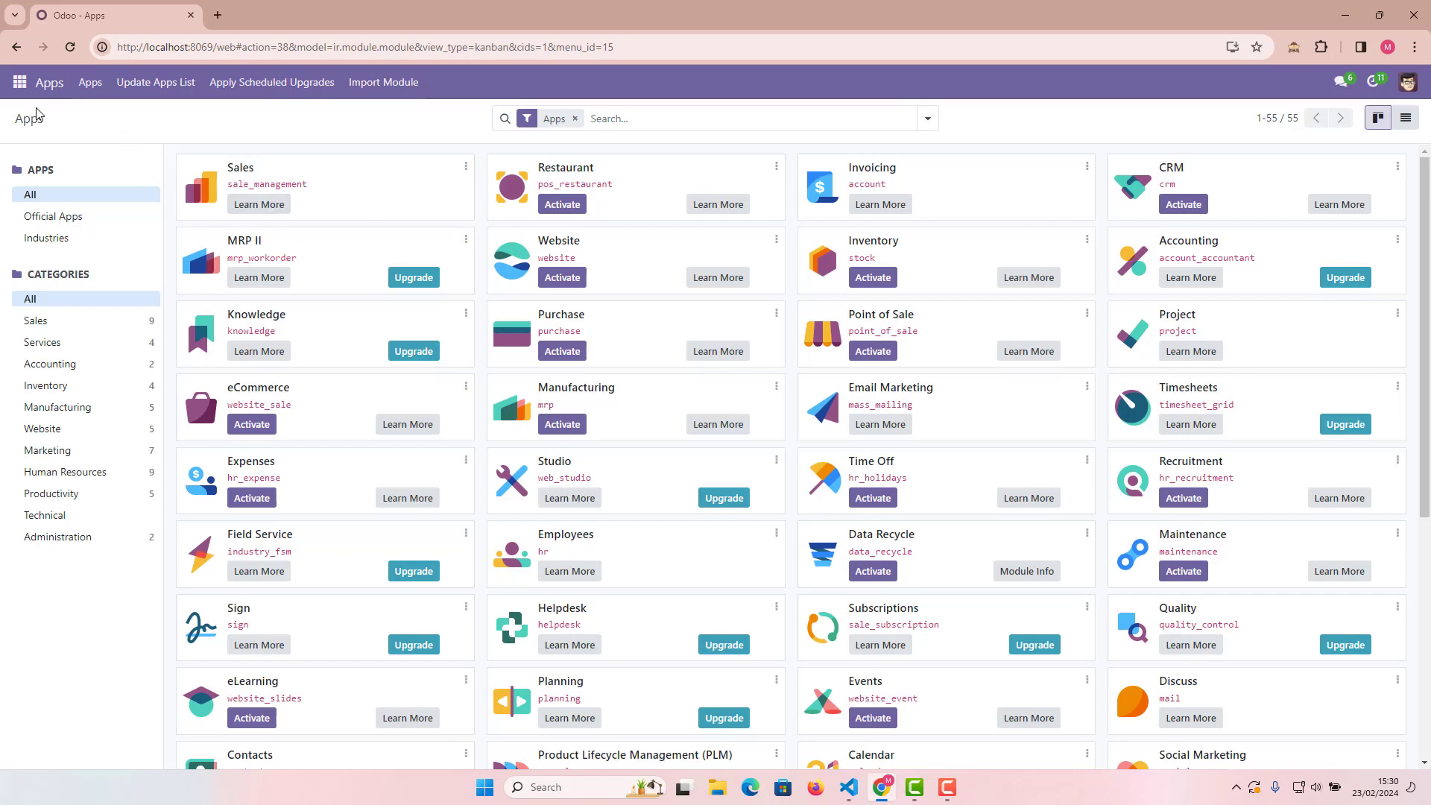
Activate the Purchase module from the list of available apps
left_click(20, 82)
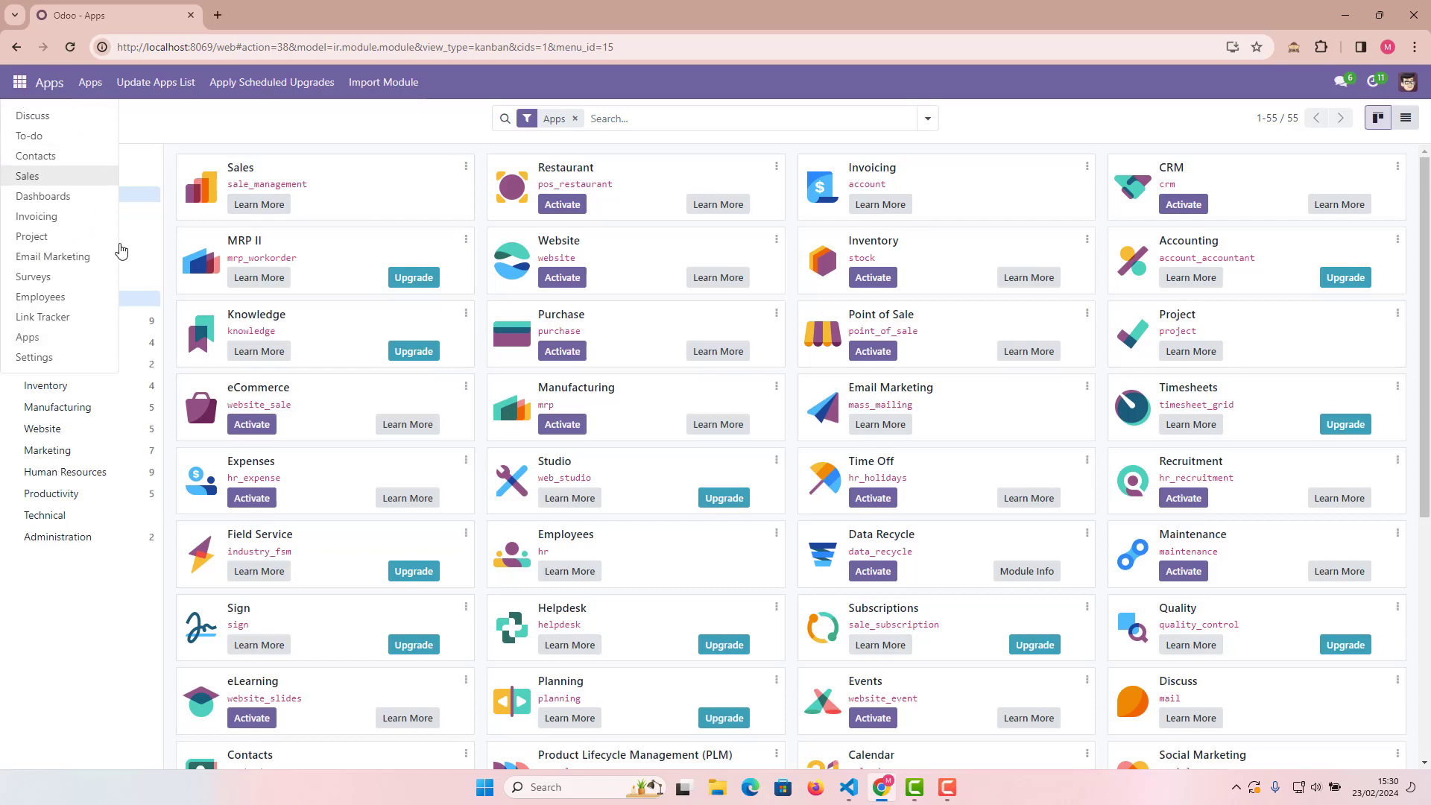
left_click(27, 338)
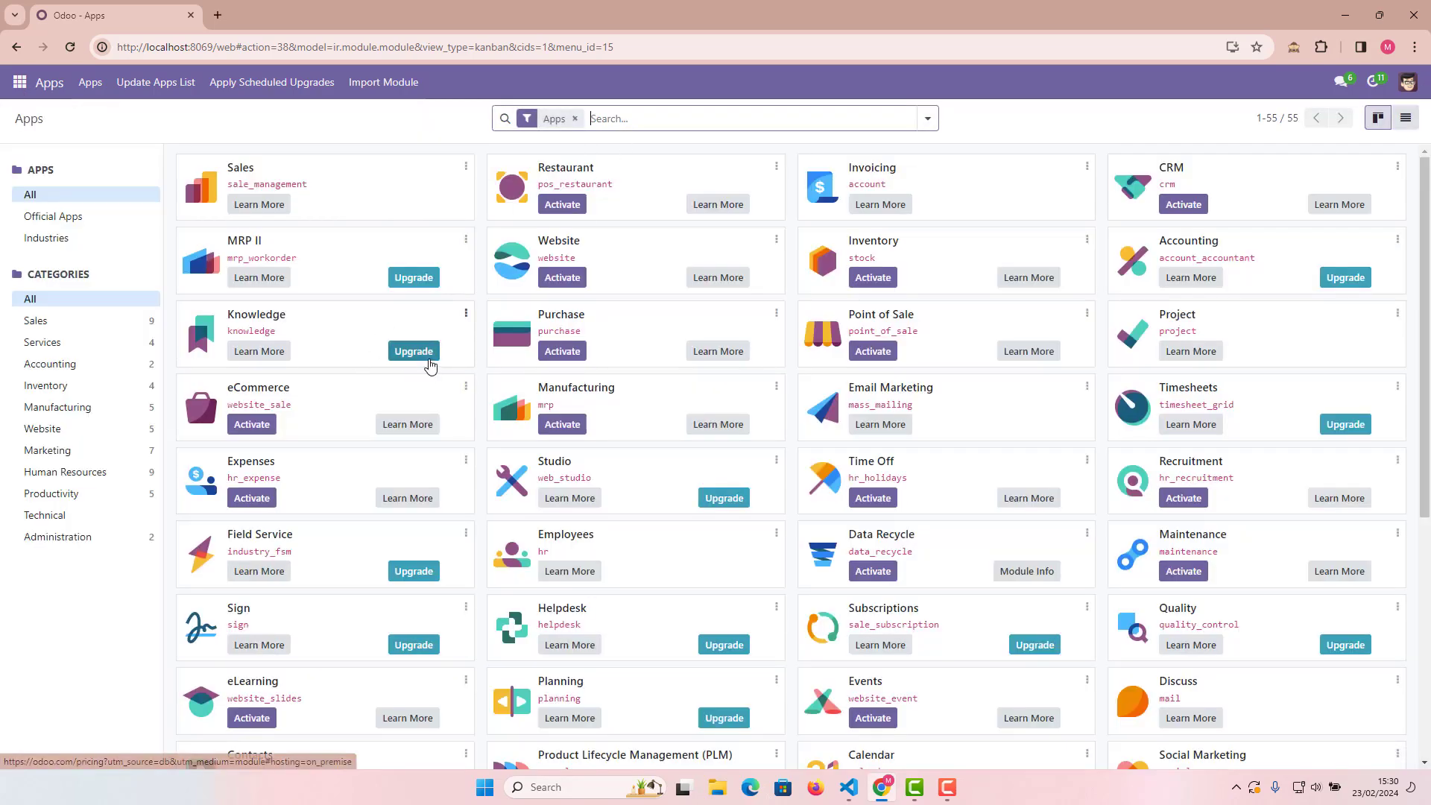
left_click(563, 352)
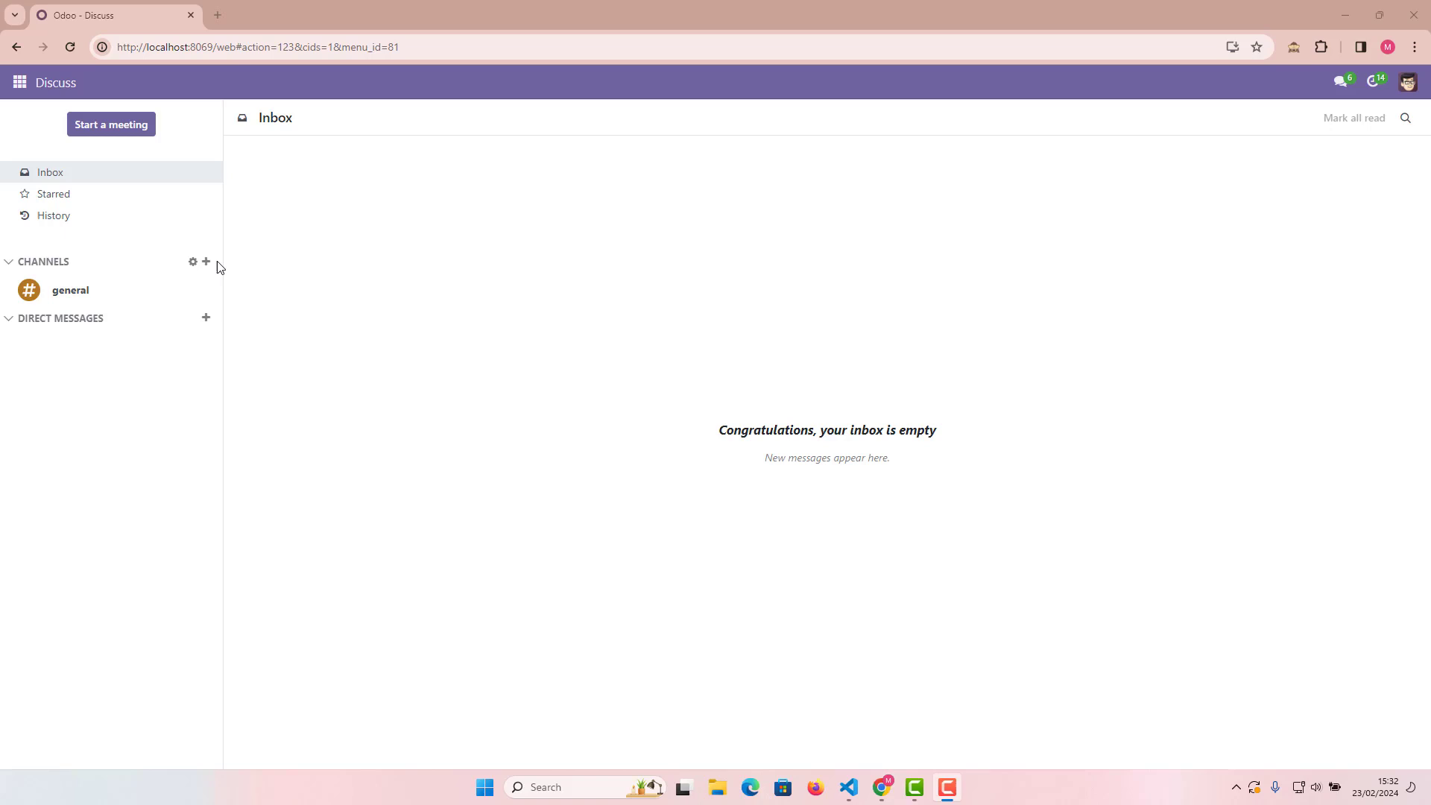
Enable Purchase Agreements in the Purchase settings and save the configuration
left_click(20, 84)
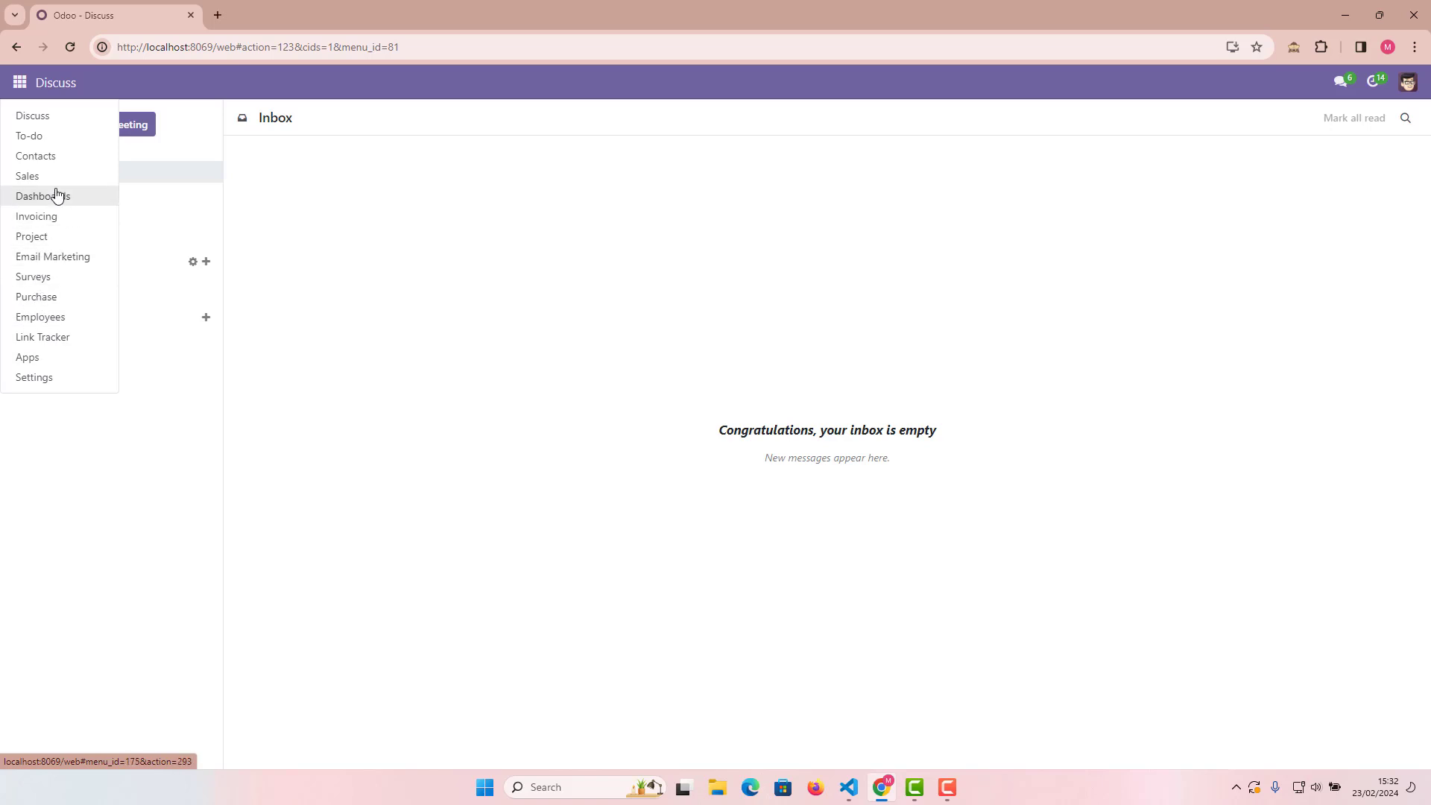
left_click(54, 378)
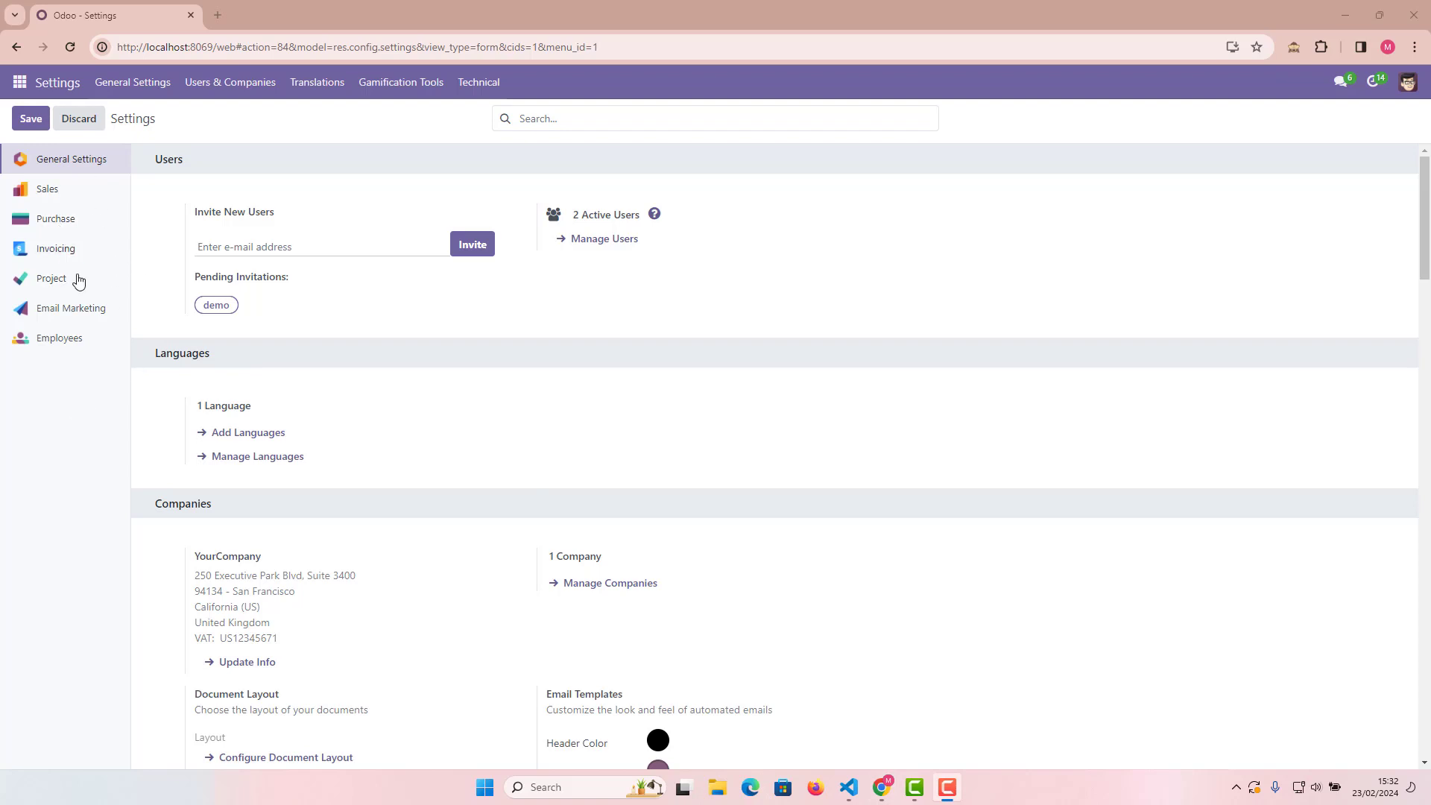
left_click(59, 220)
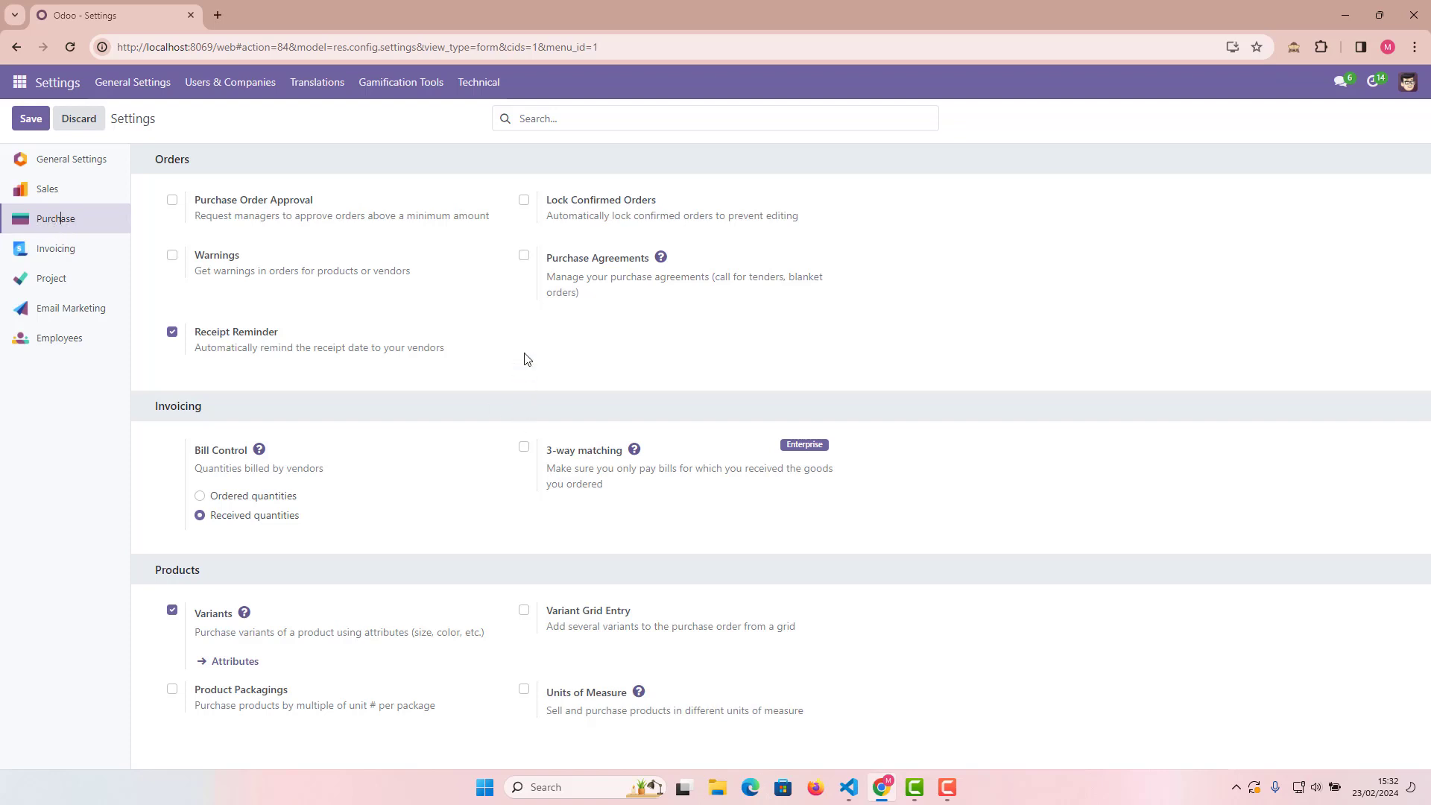
mouse_move(650, 264)
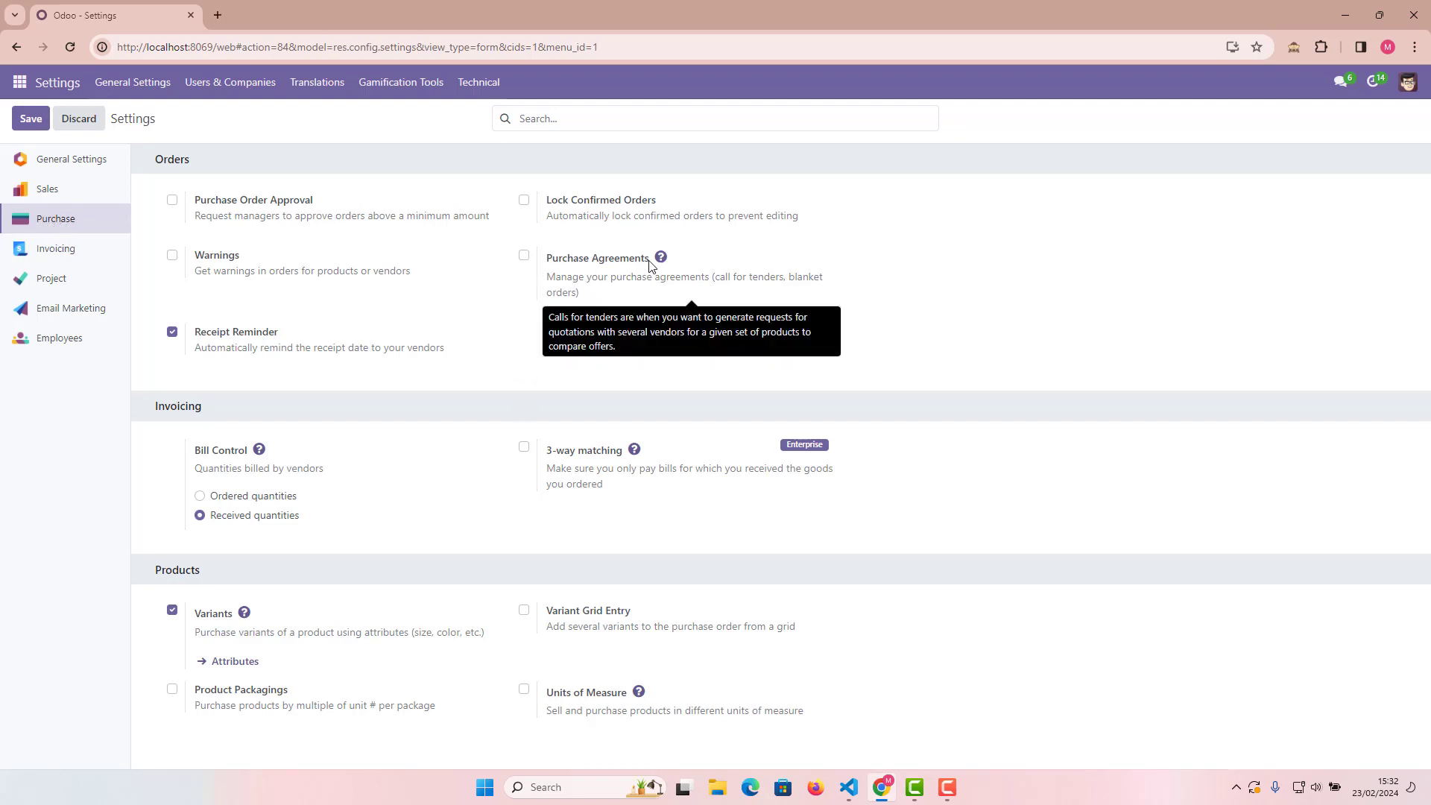
left_click(524, 256)
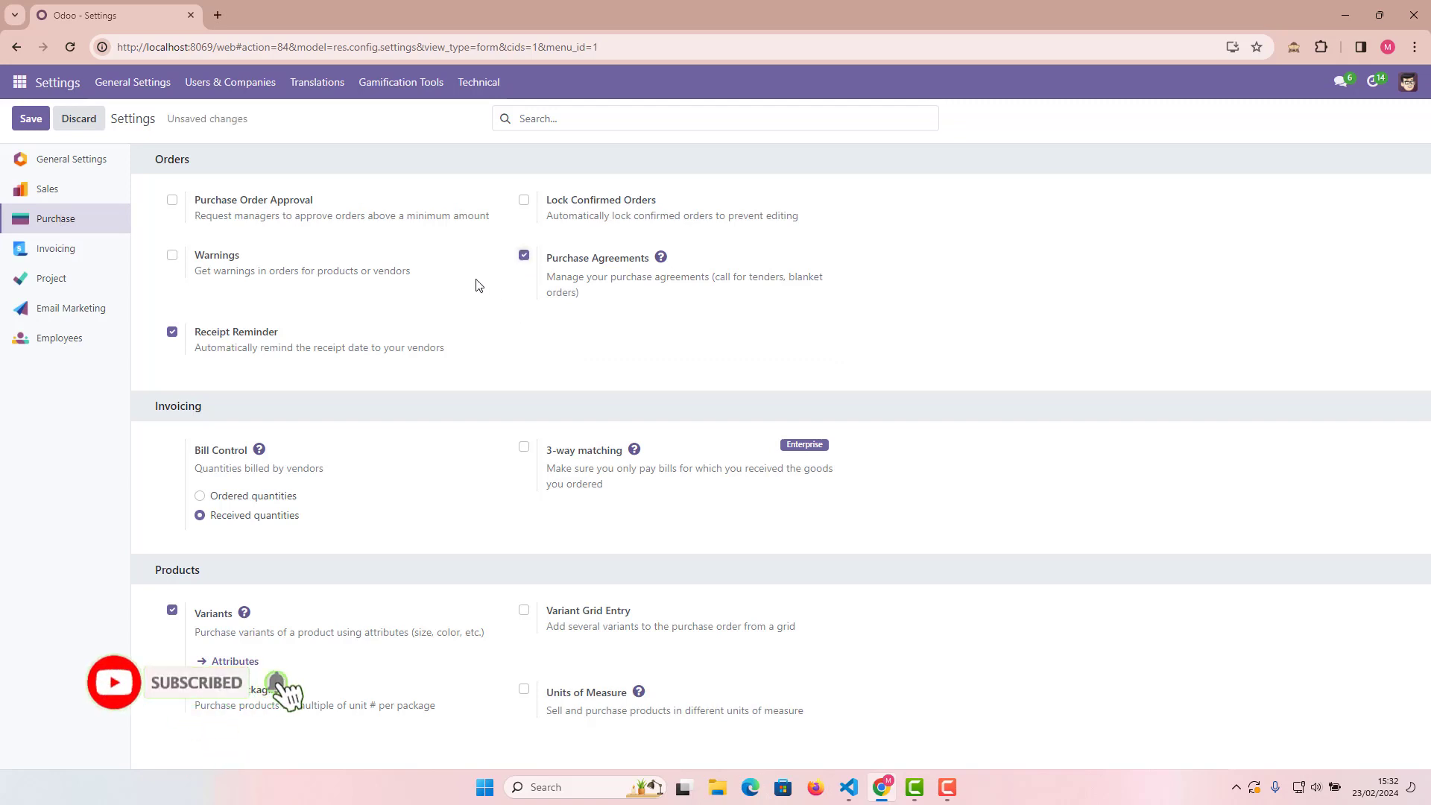
left_click(32, 119)
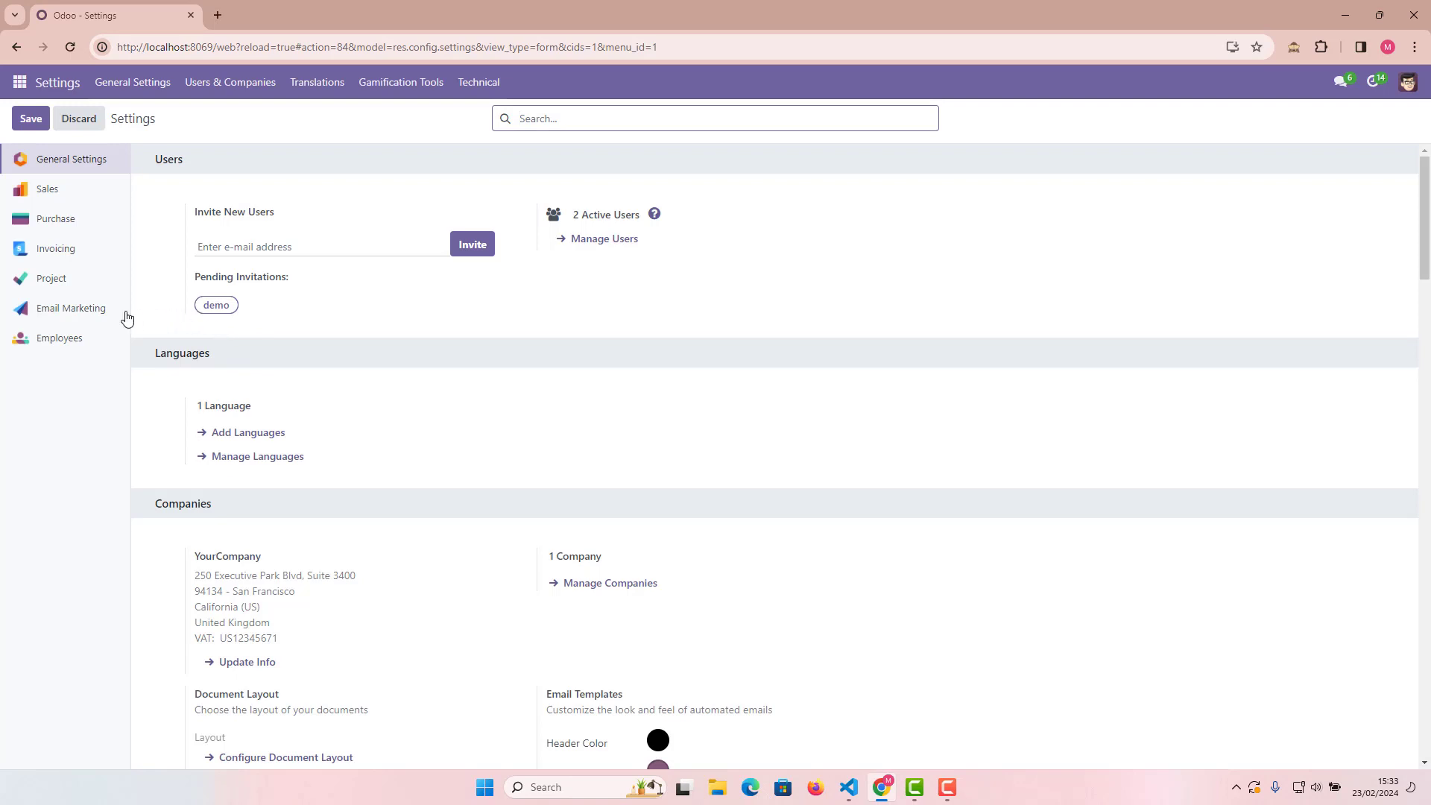
Reopen the Purchase settings and check the Purchase Agreements option
left_click(60, 171)
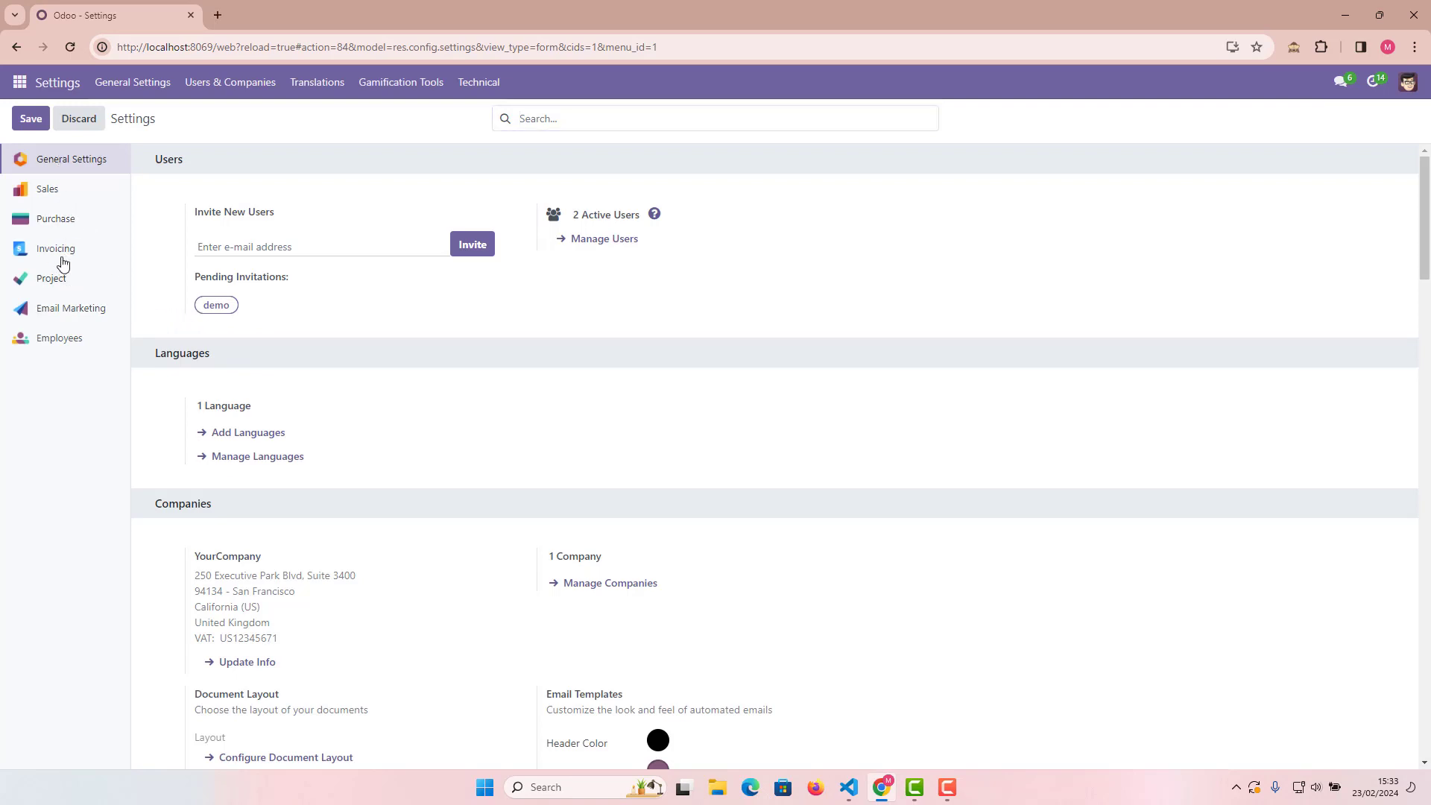
left_click(58, 226)
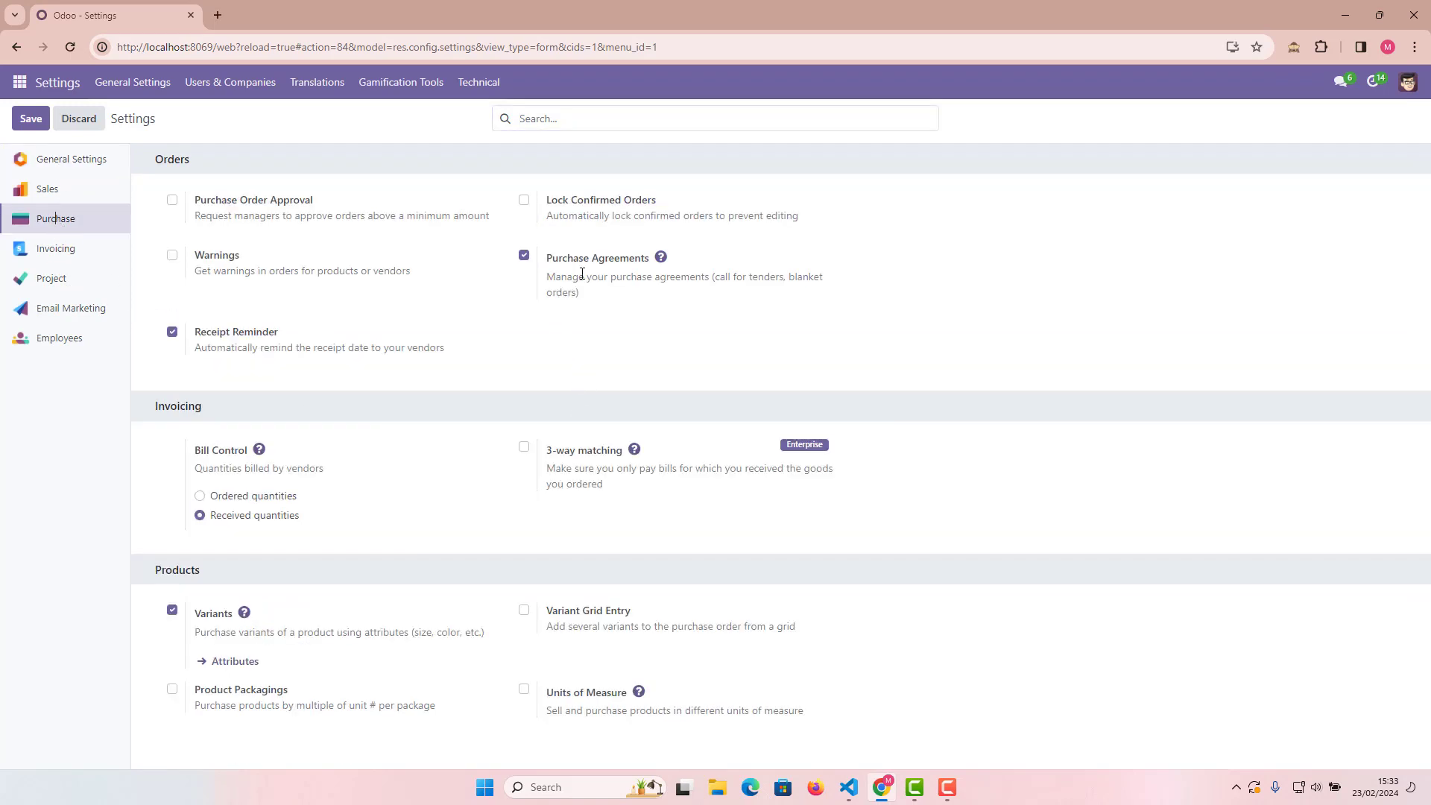
mouse_move(577, 283)
Open the list of blanket orders in the Purchase app
left_click(19, 82)
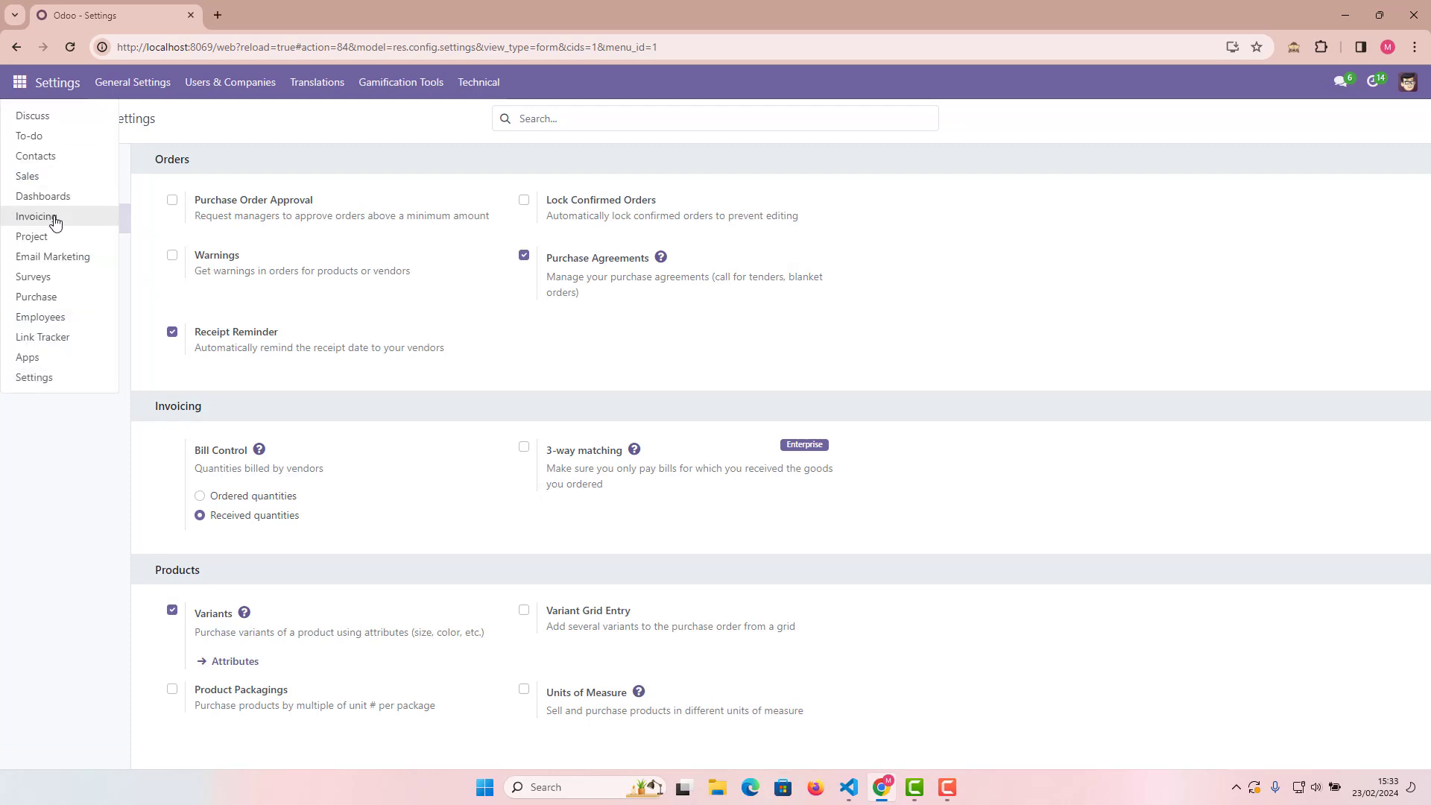
left_click(46, 297)
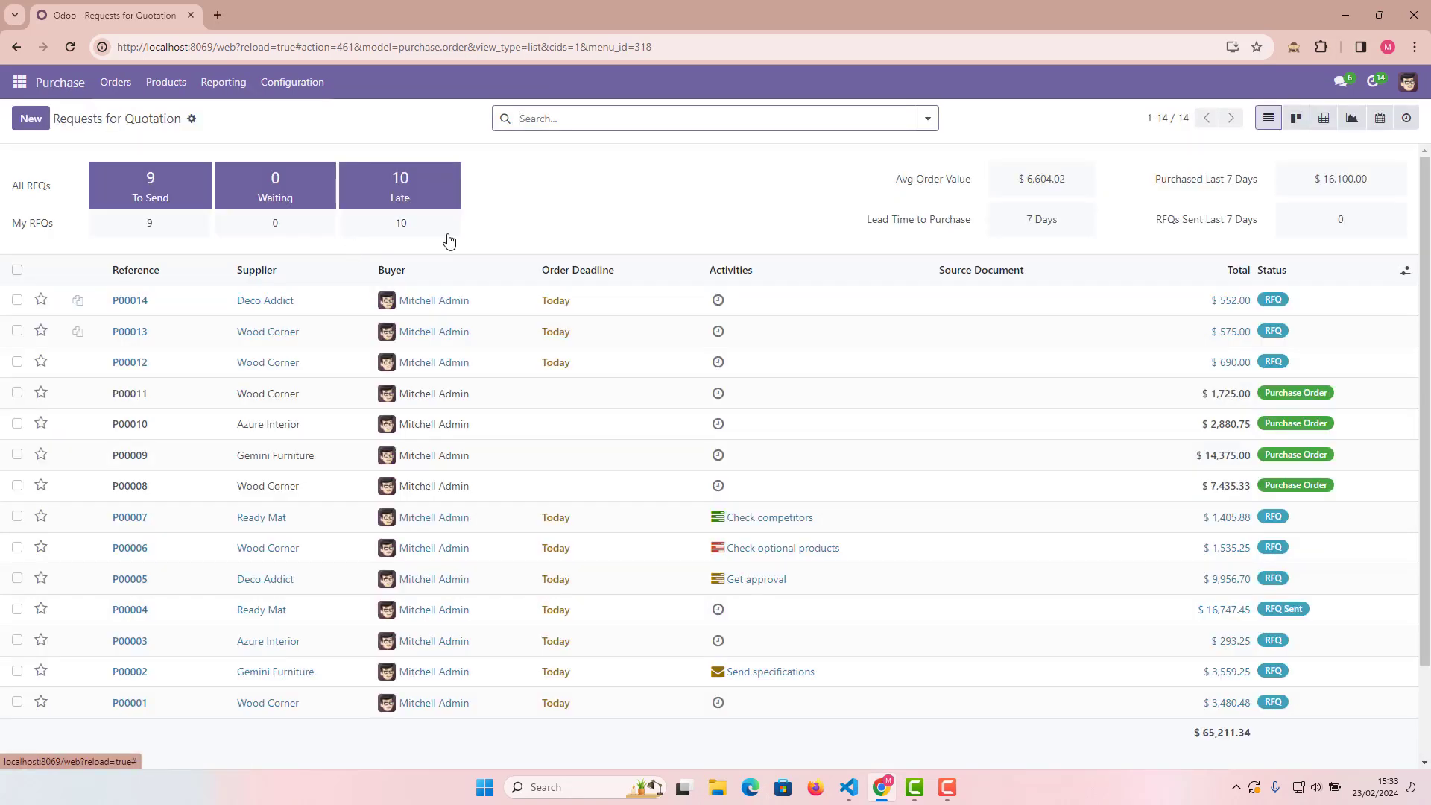
left_click(115, 82)
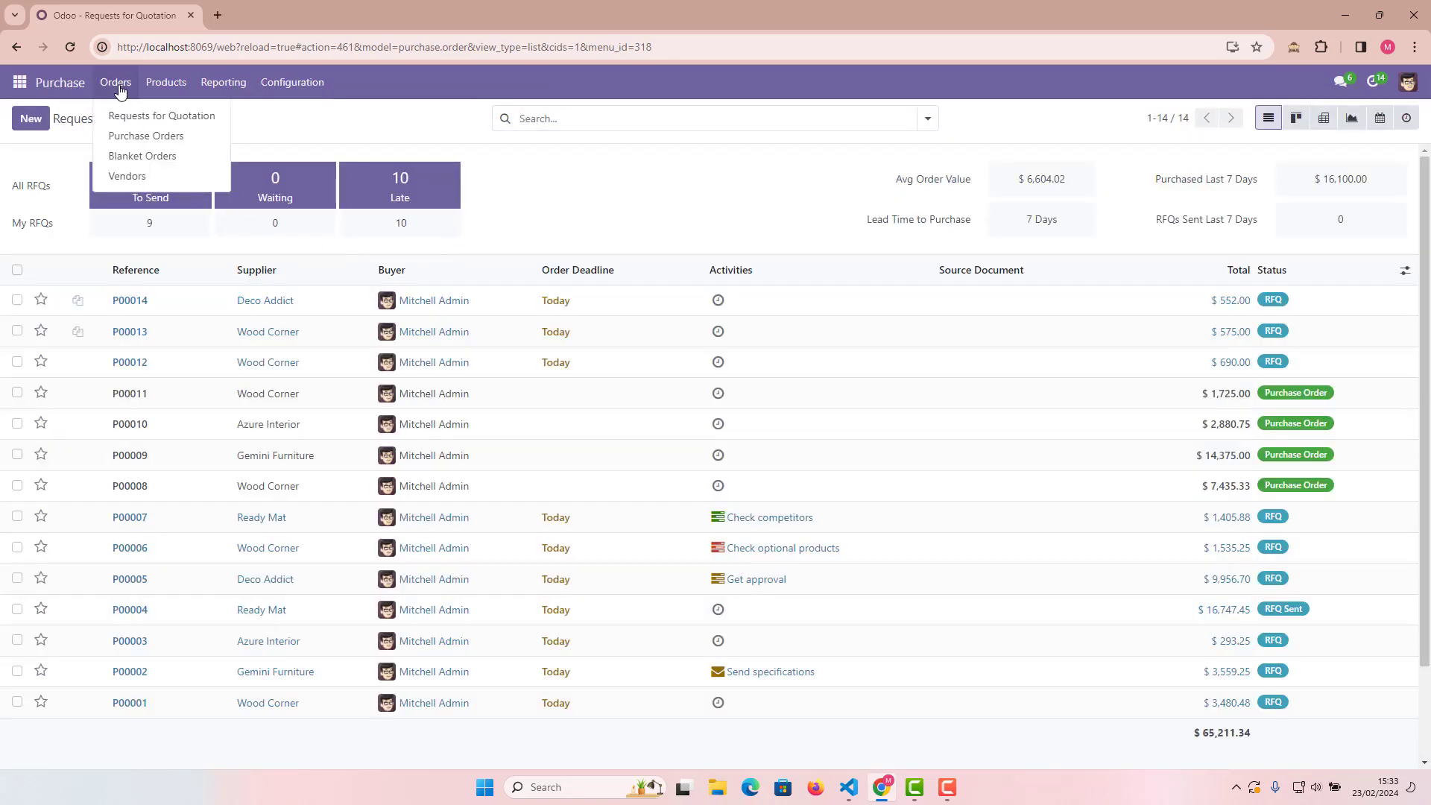
left_click(166, 160)
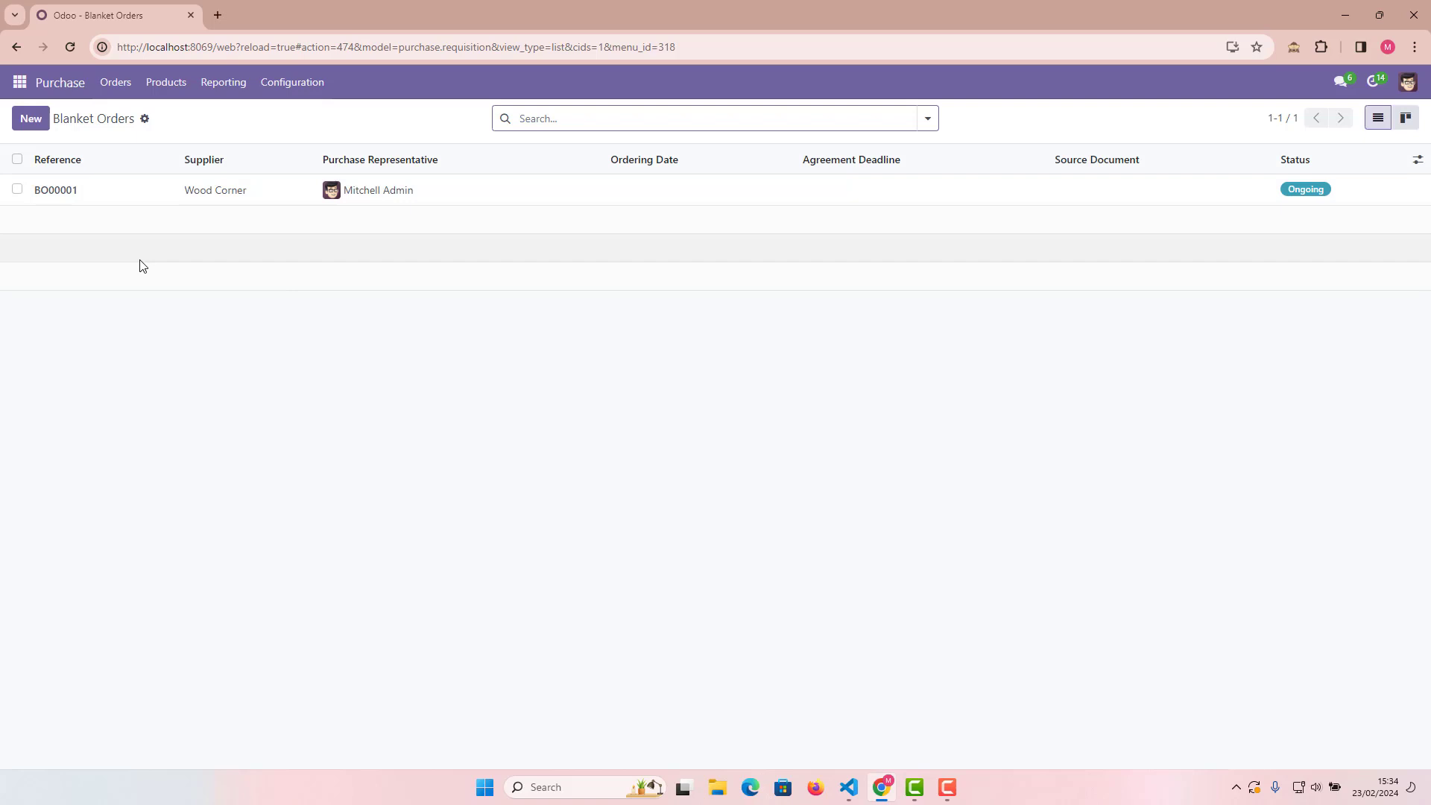
From a new blanket order, open its Blanket Order agreement type and set Quantities to "Use quantities of agreement"
left_click(30, 119)
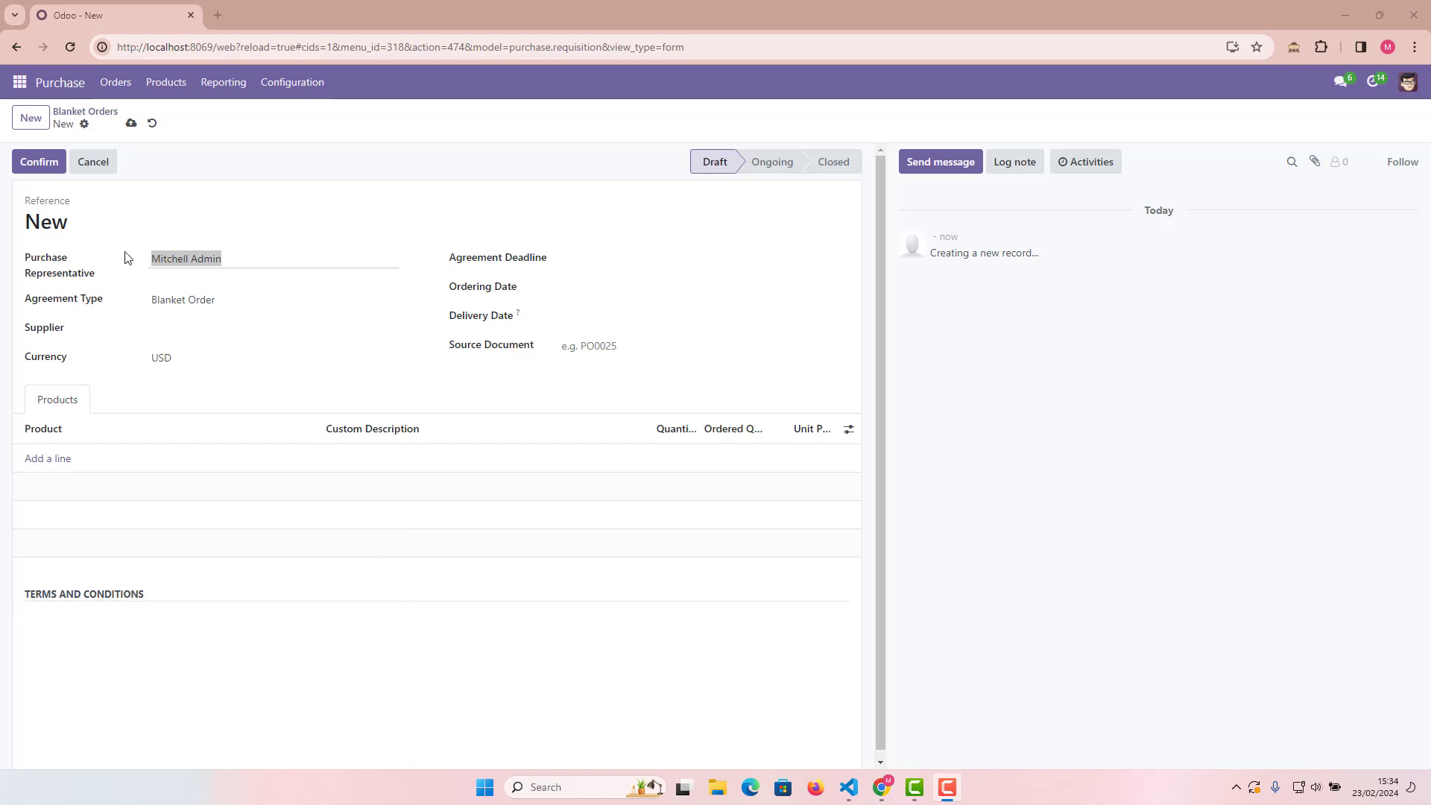
left_click(134, 228)
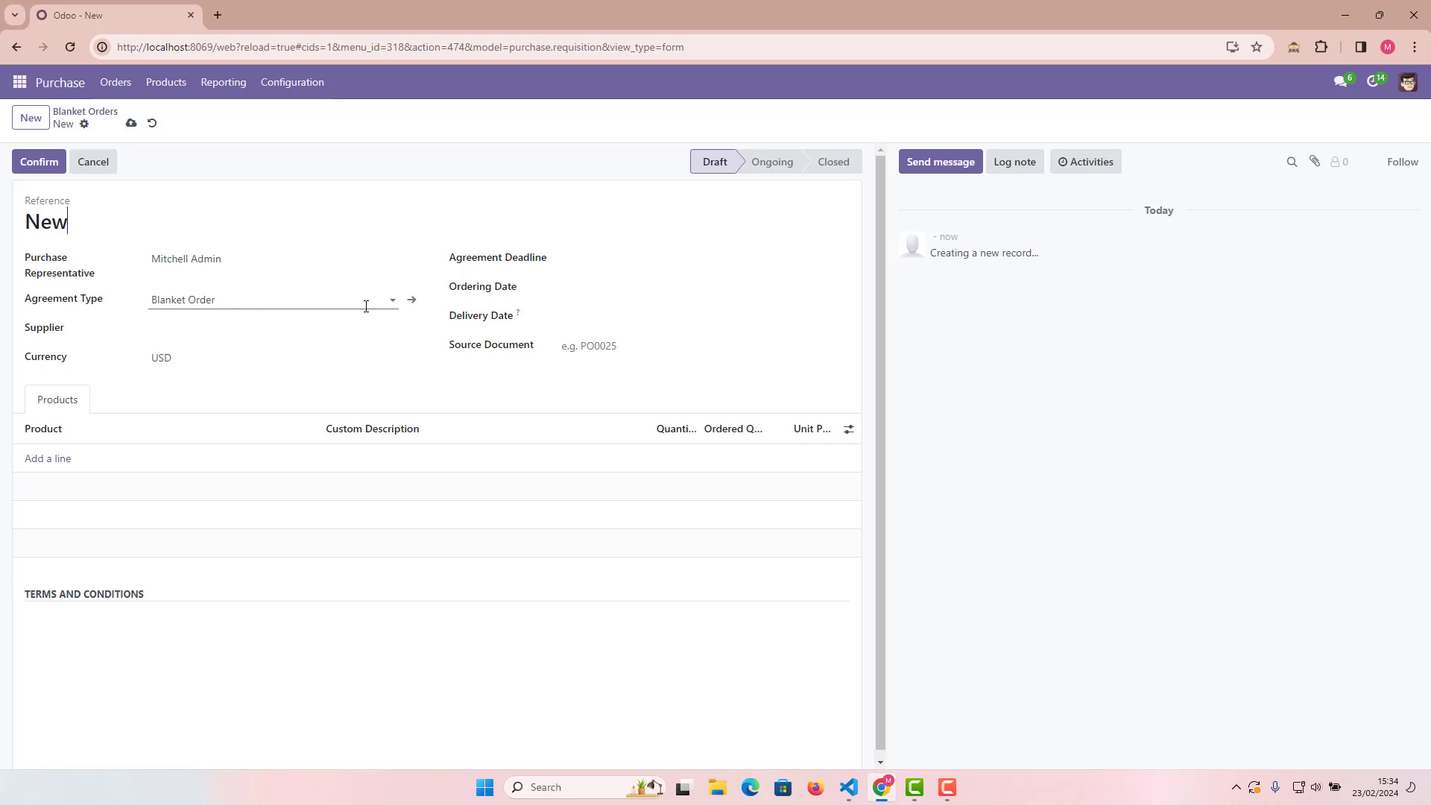
left_click(413, 302)
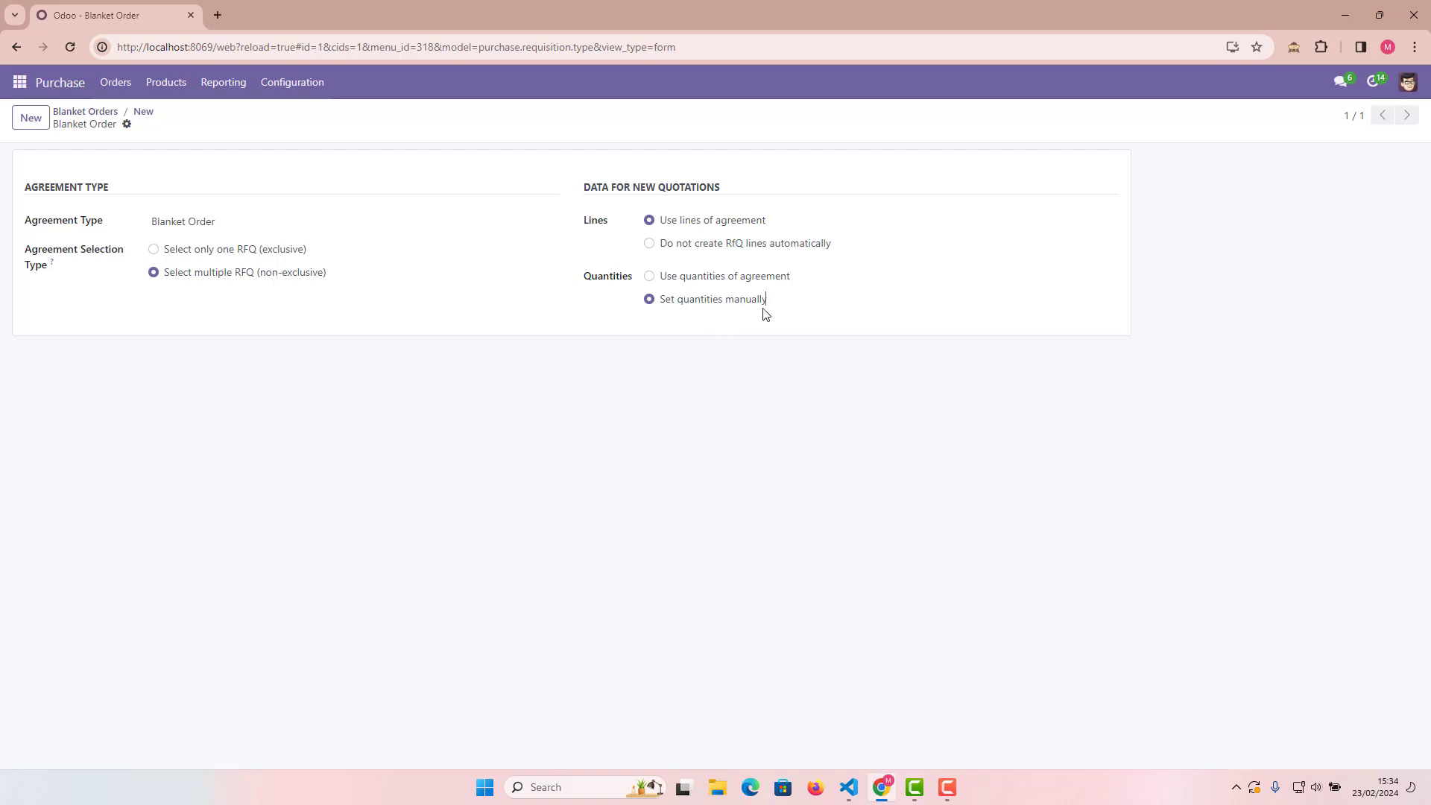
left_click(650, 277)
left_click(166, 125)
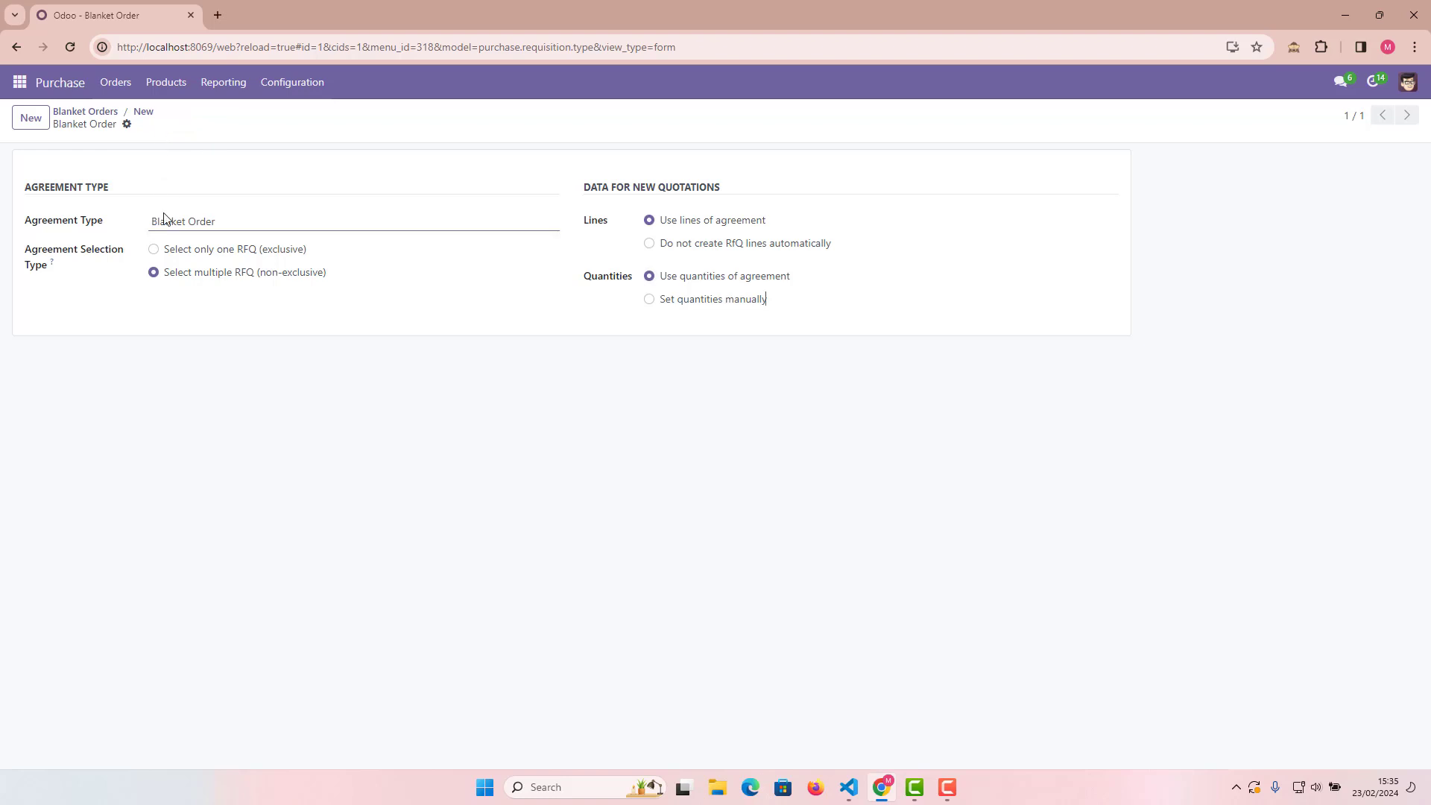
Return to the Blanket Orders list and start a new blanket order
left_click(80, 114)
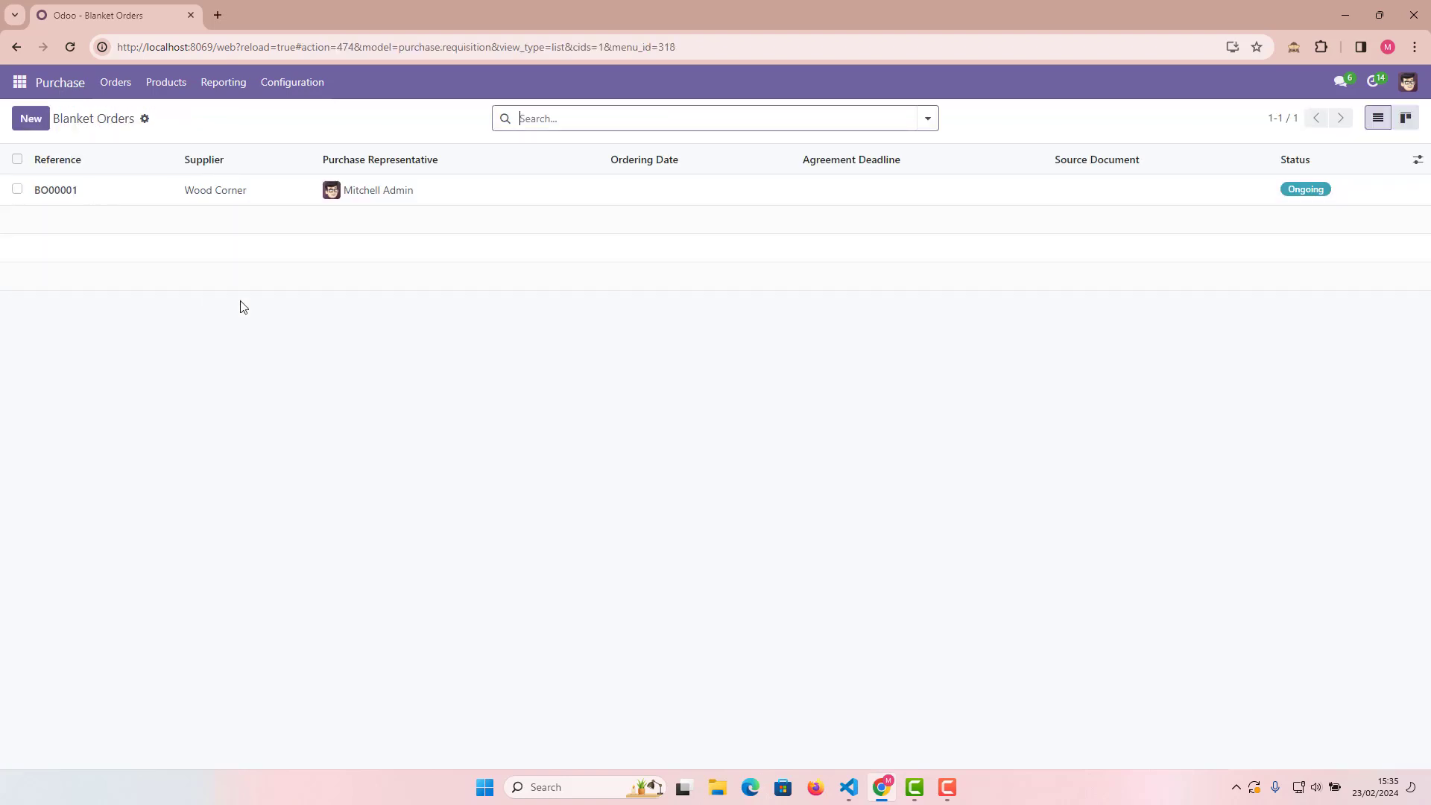
left_click(30, 118)
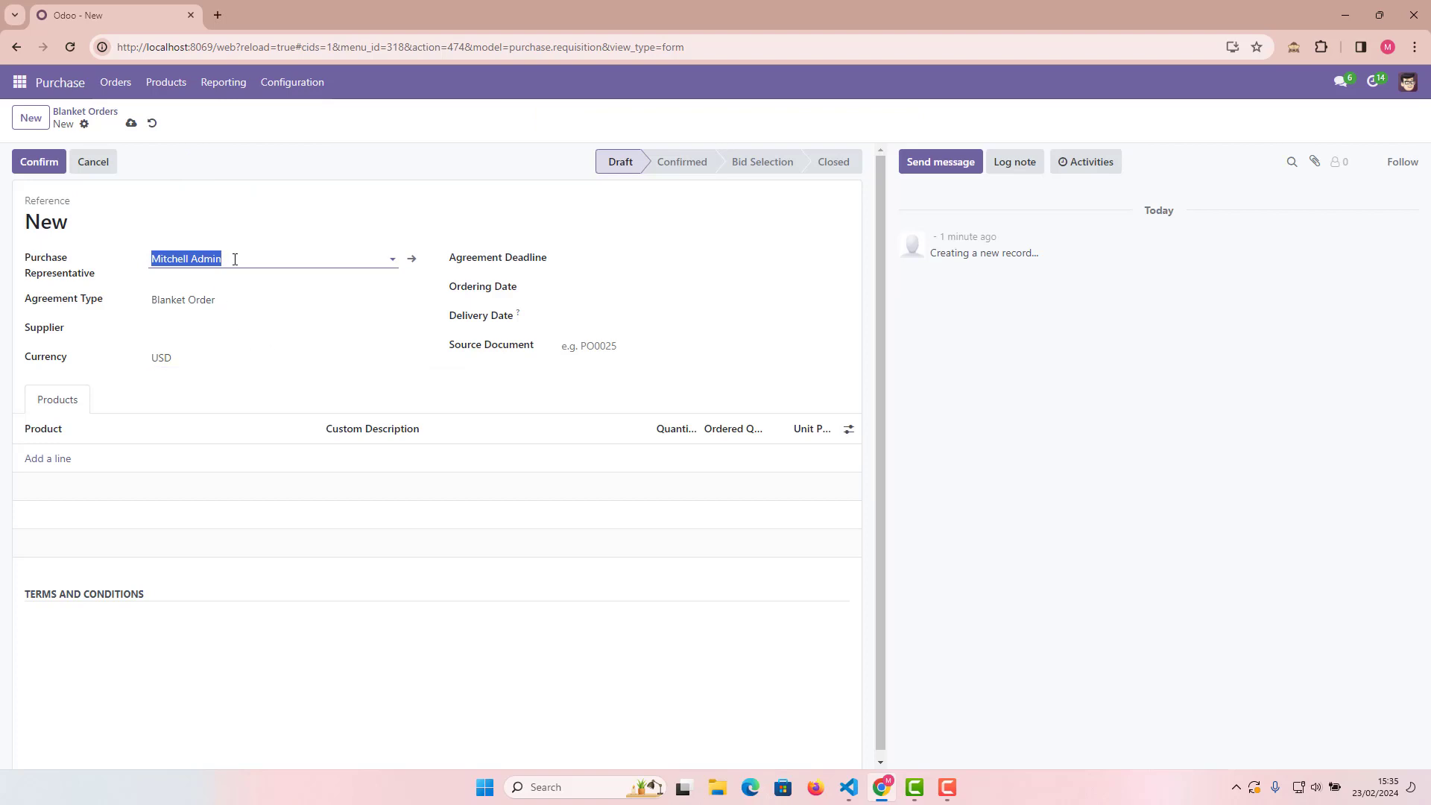
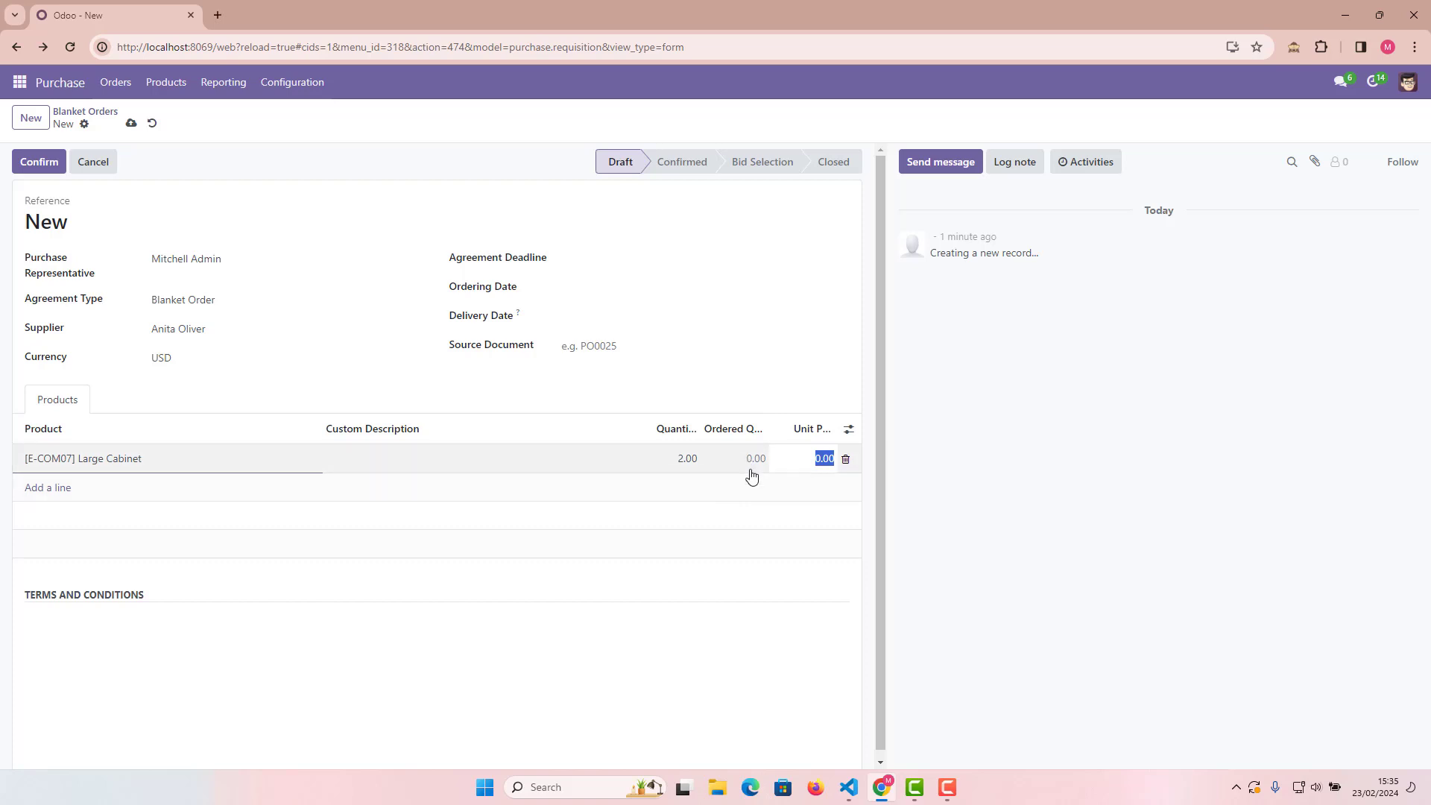
Show the Scheduled Date column in the product lines and set the Large Cabinet line's scheduled date to 28/02/2024
left_click(848, 430)
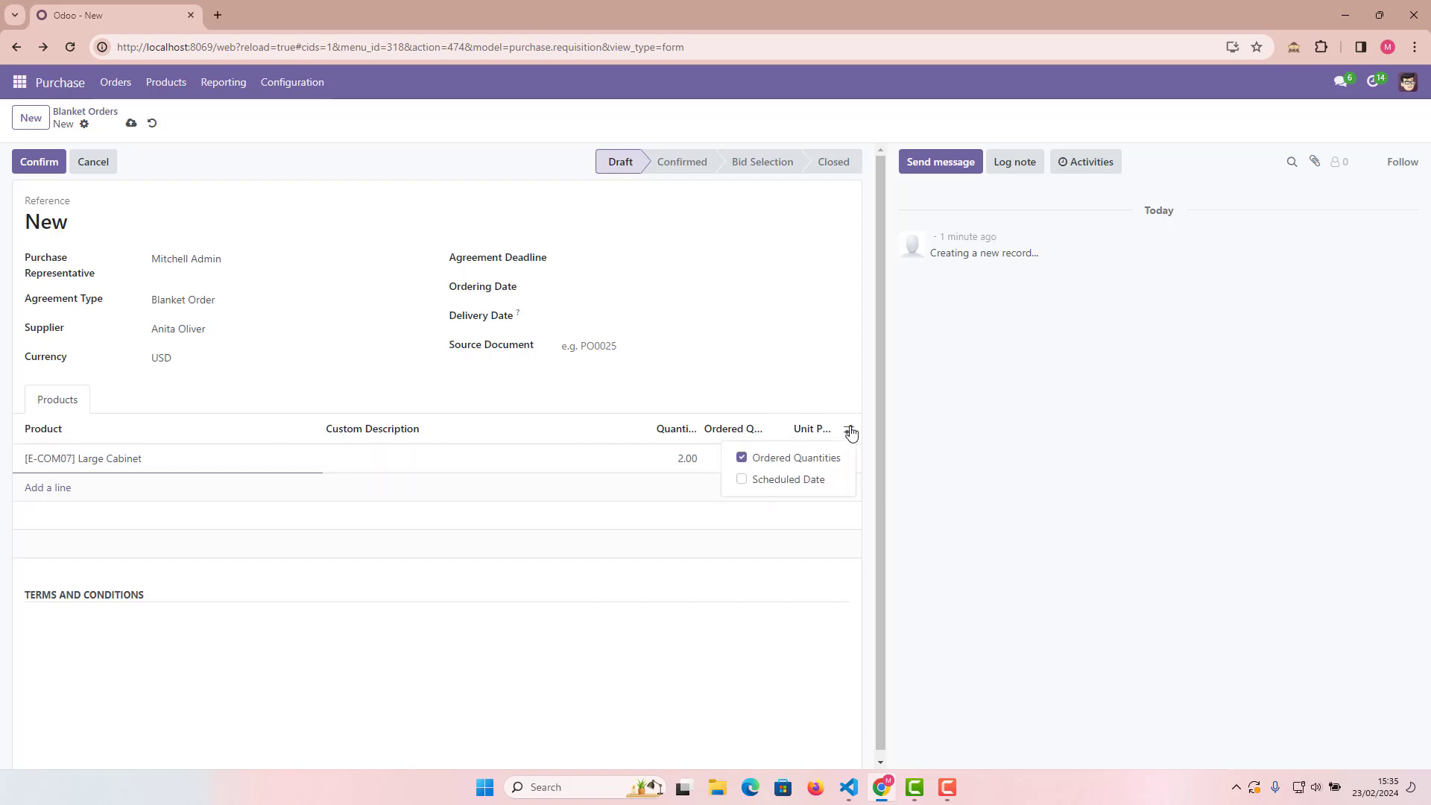
left_click(743, 481)
left_click(875, 519)
left_click(762, 456)
left_click(753, 463)
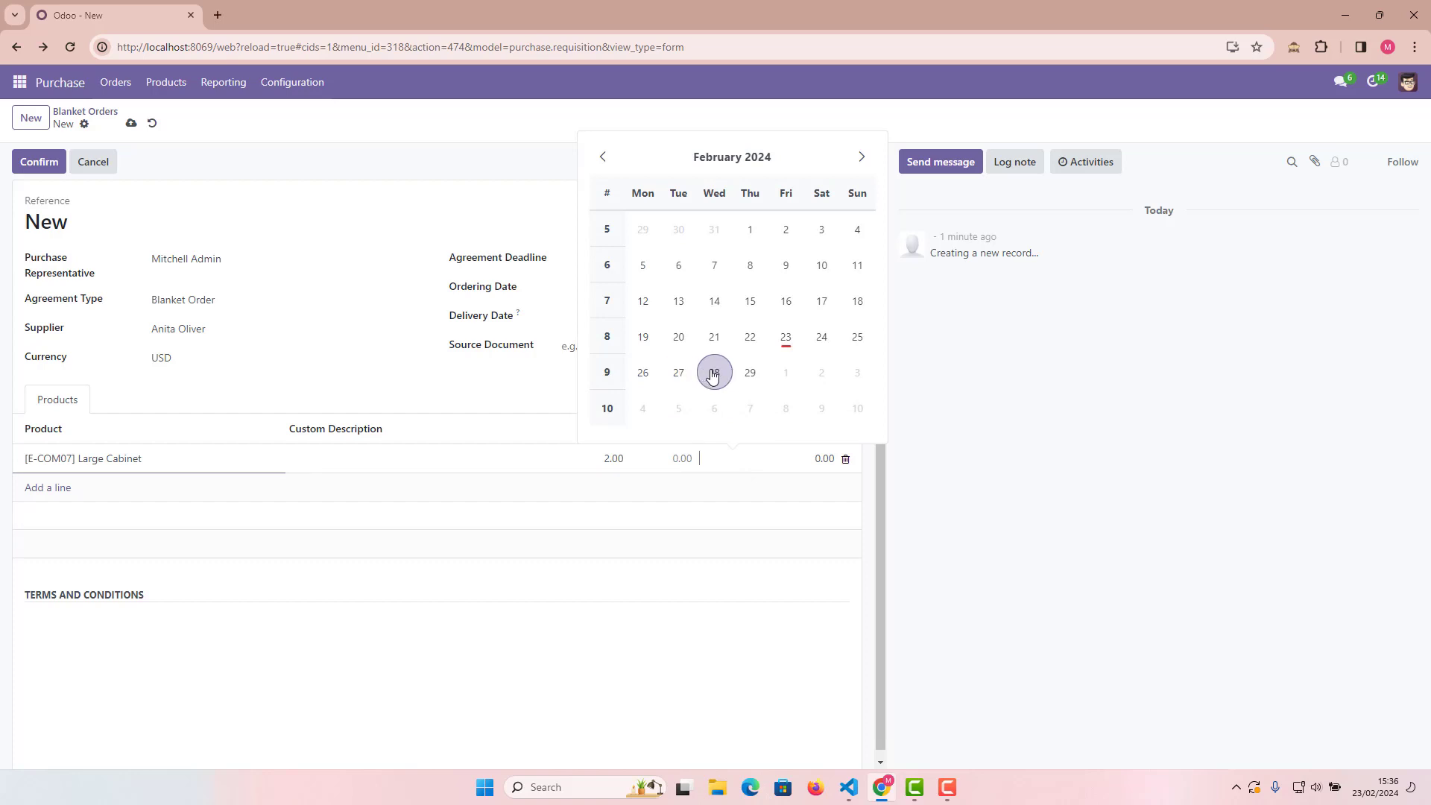
left_click(714, 374)
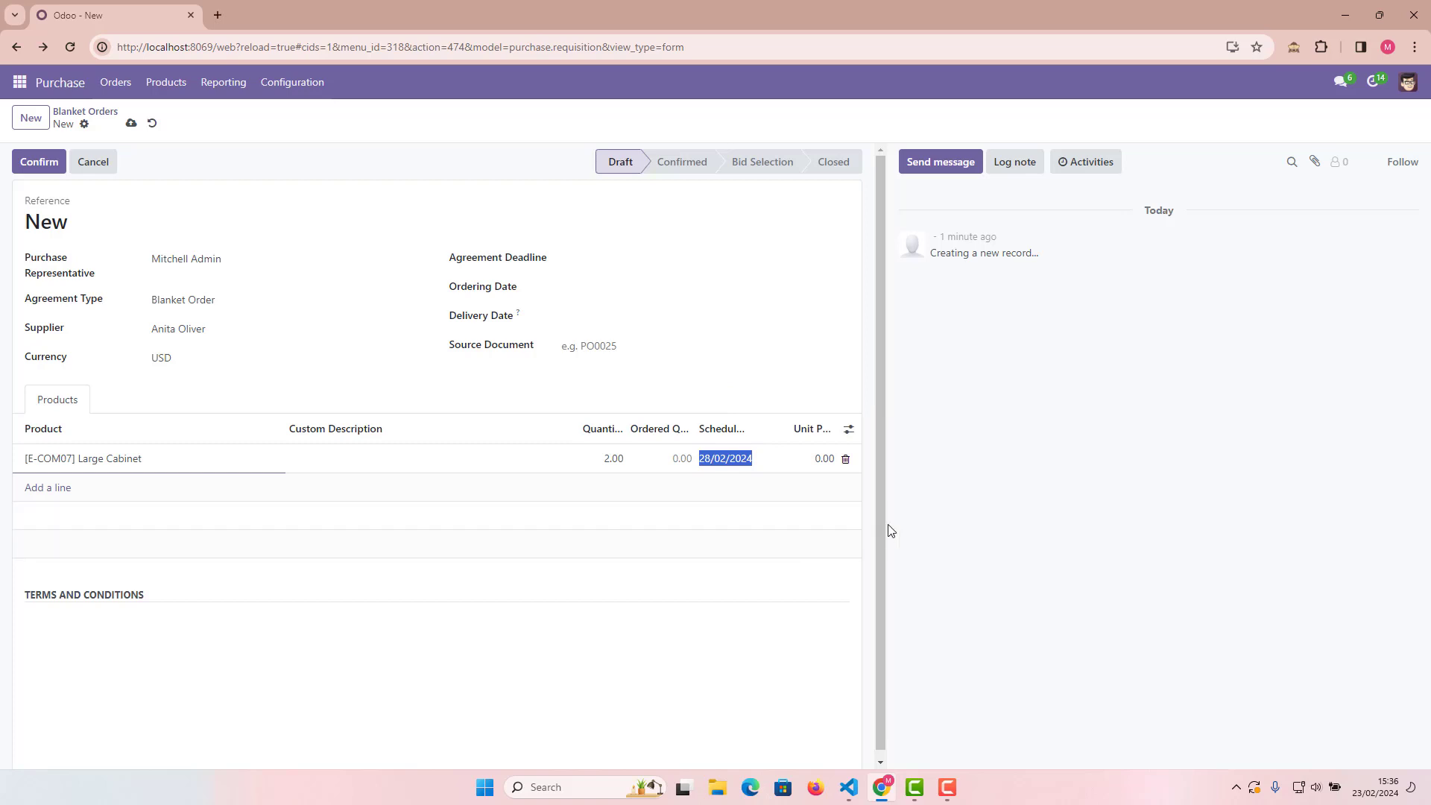
left_click(802, 534)
Set the Large Cabinet line's unit price to 12
left_click(823, 459)
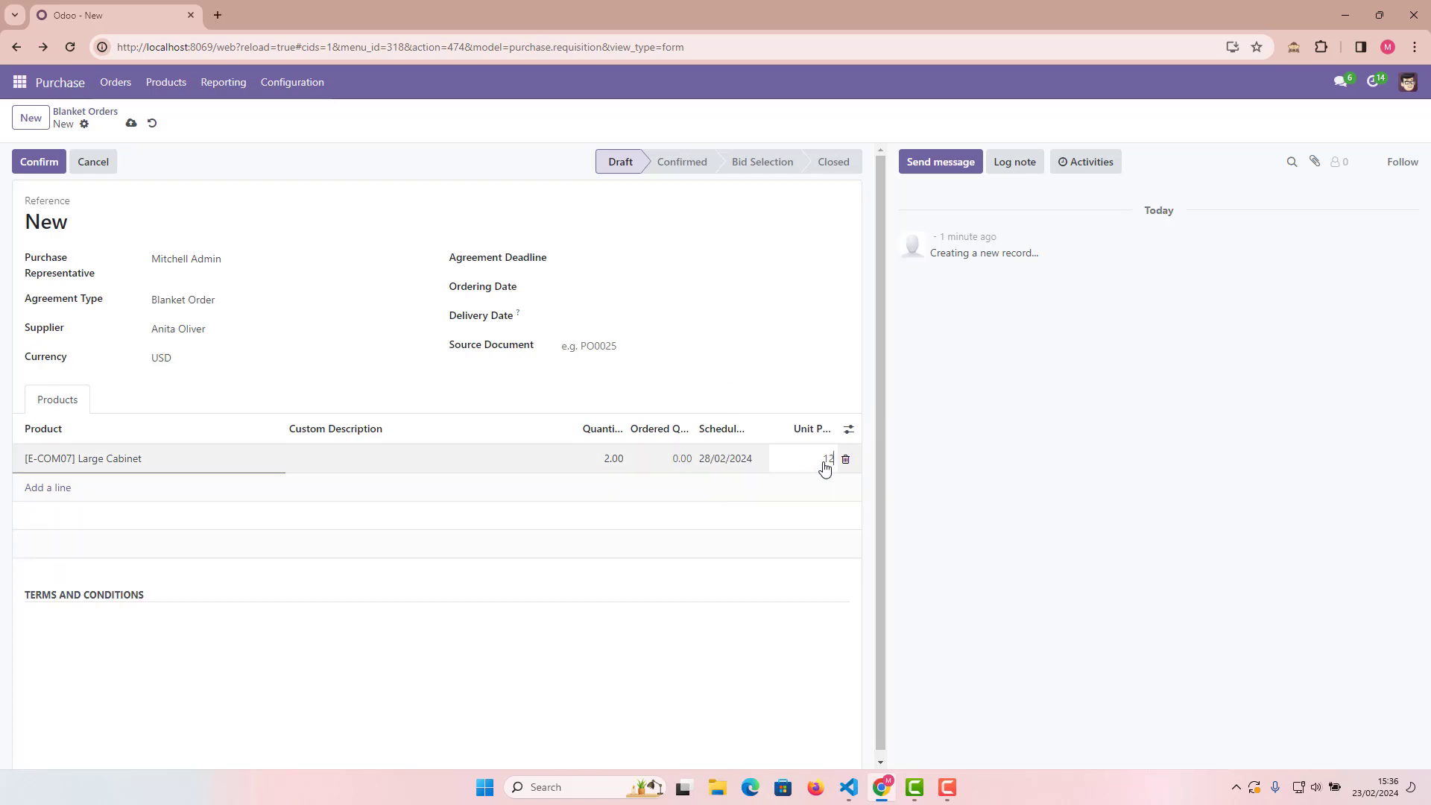
type("12")
left_click(895, 472)
Add a product line for [E-COM08] Storage Box with quantity 10 and scheduled date 21/03/2024
left_click(143, 461)
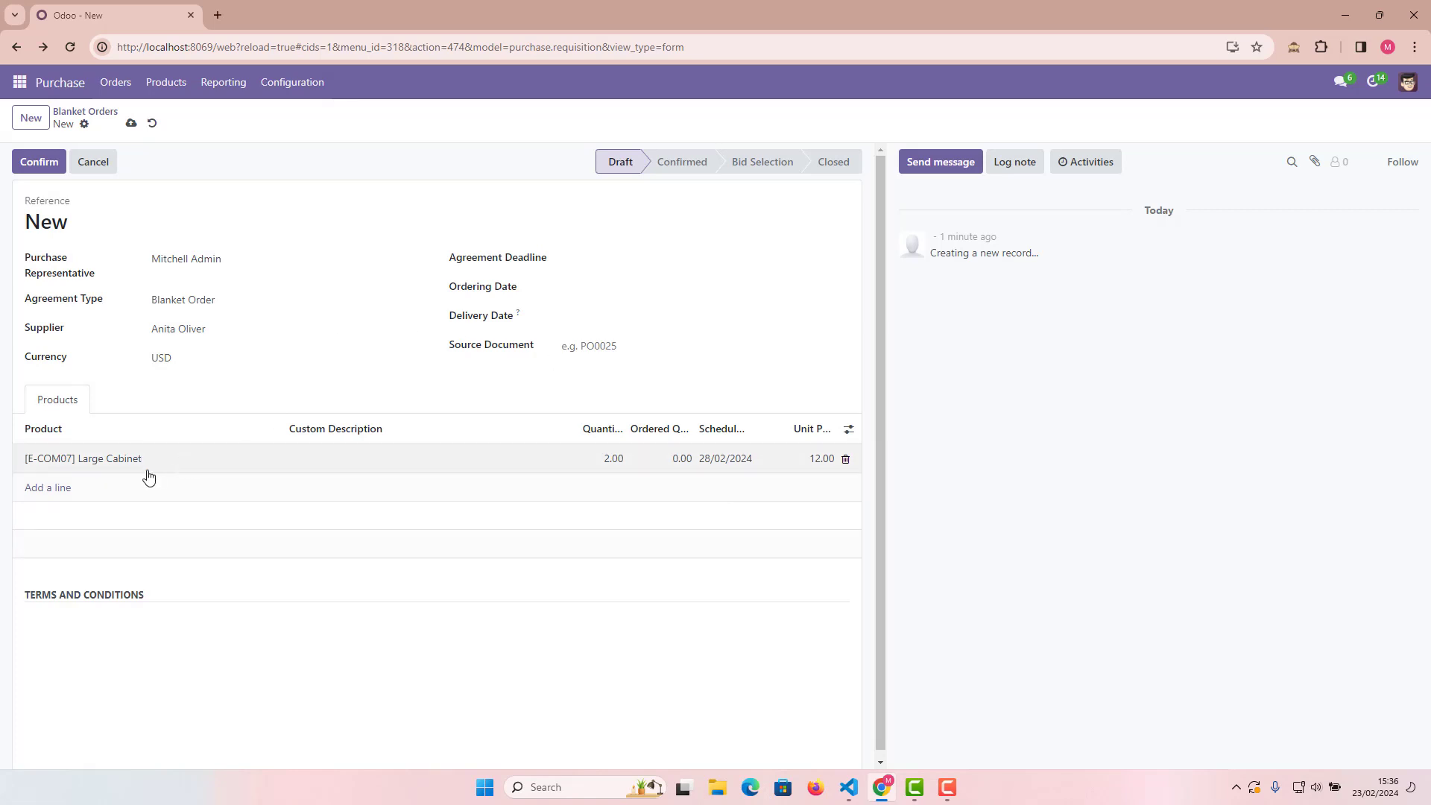
left_click(45, 487)
left_click(109, 489)
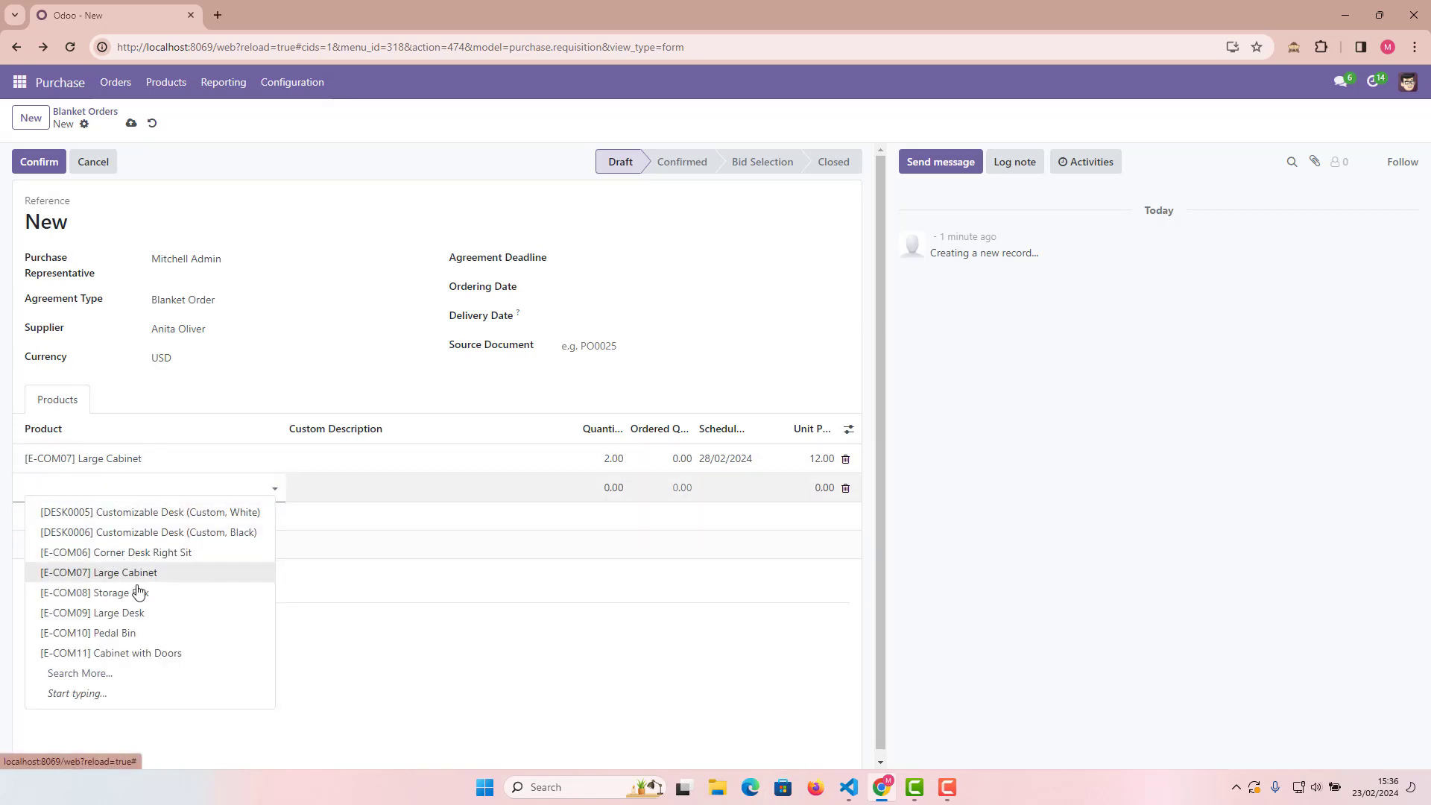
left_click(138, 592)
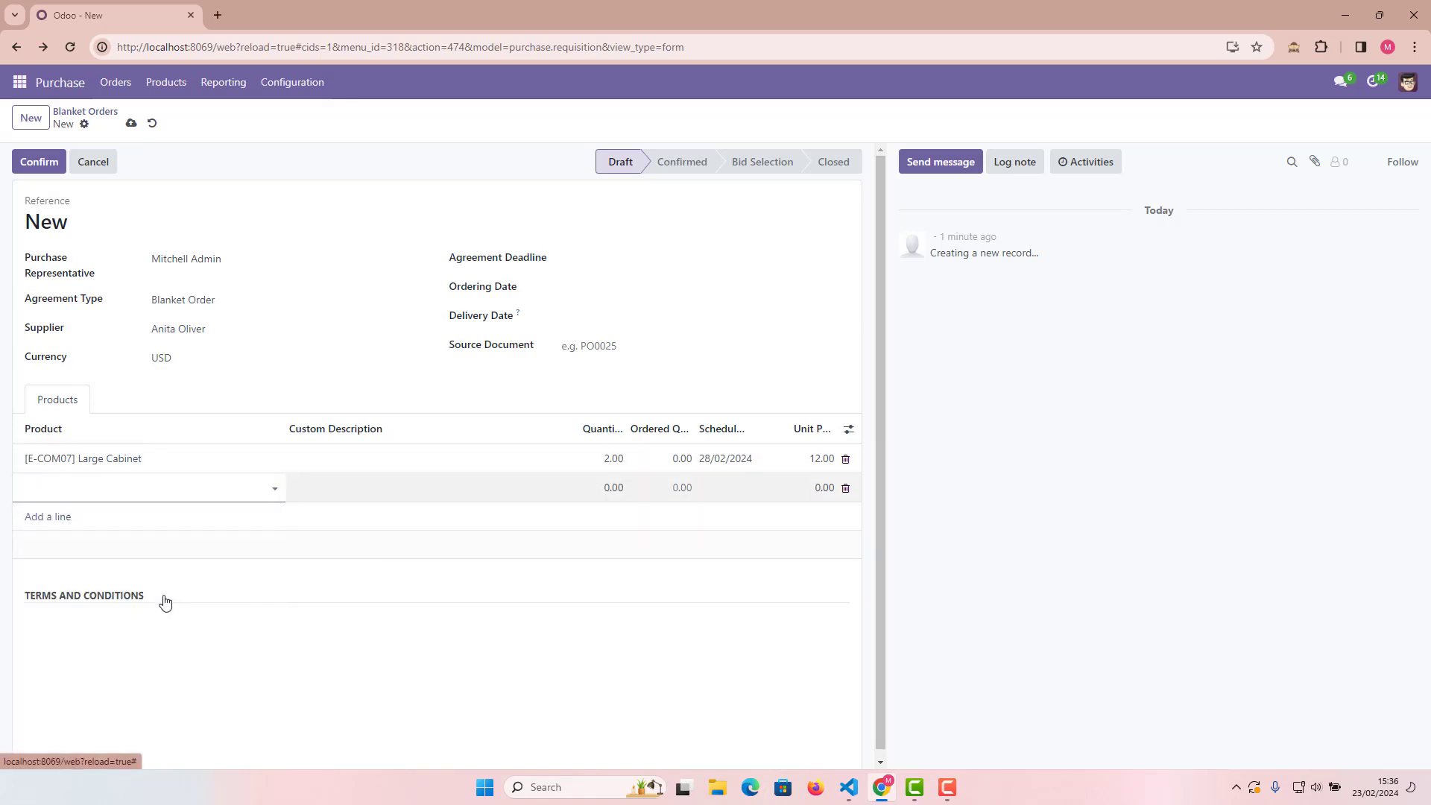
left_click(592, 488)
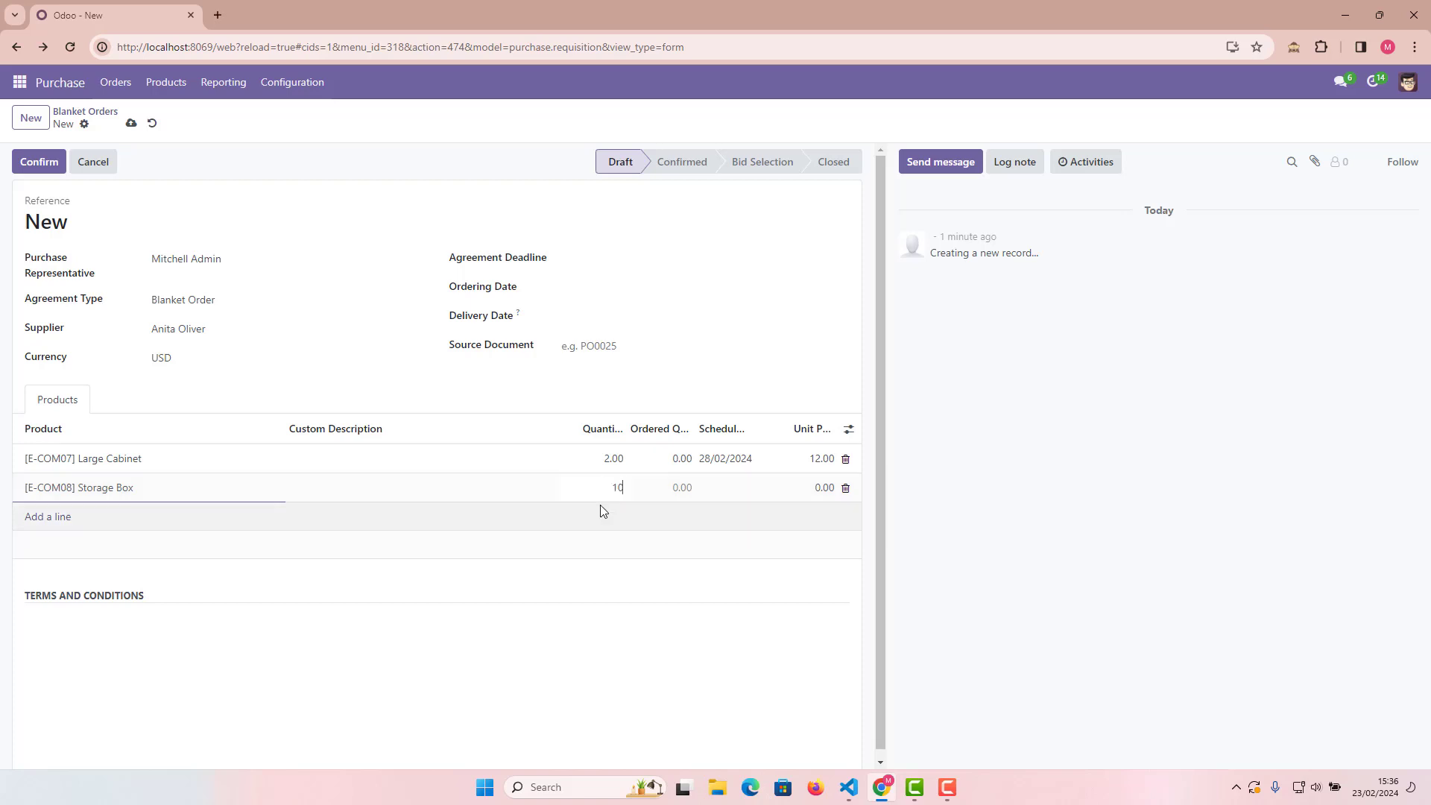
left_click(740, 490)
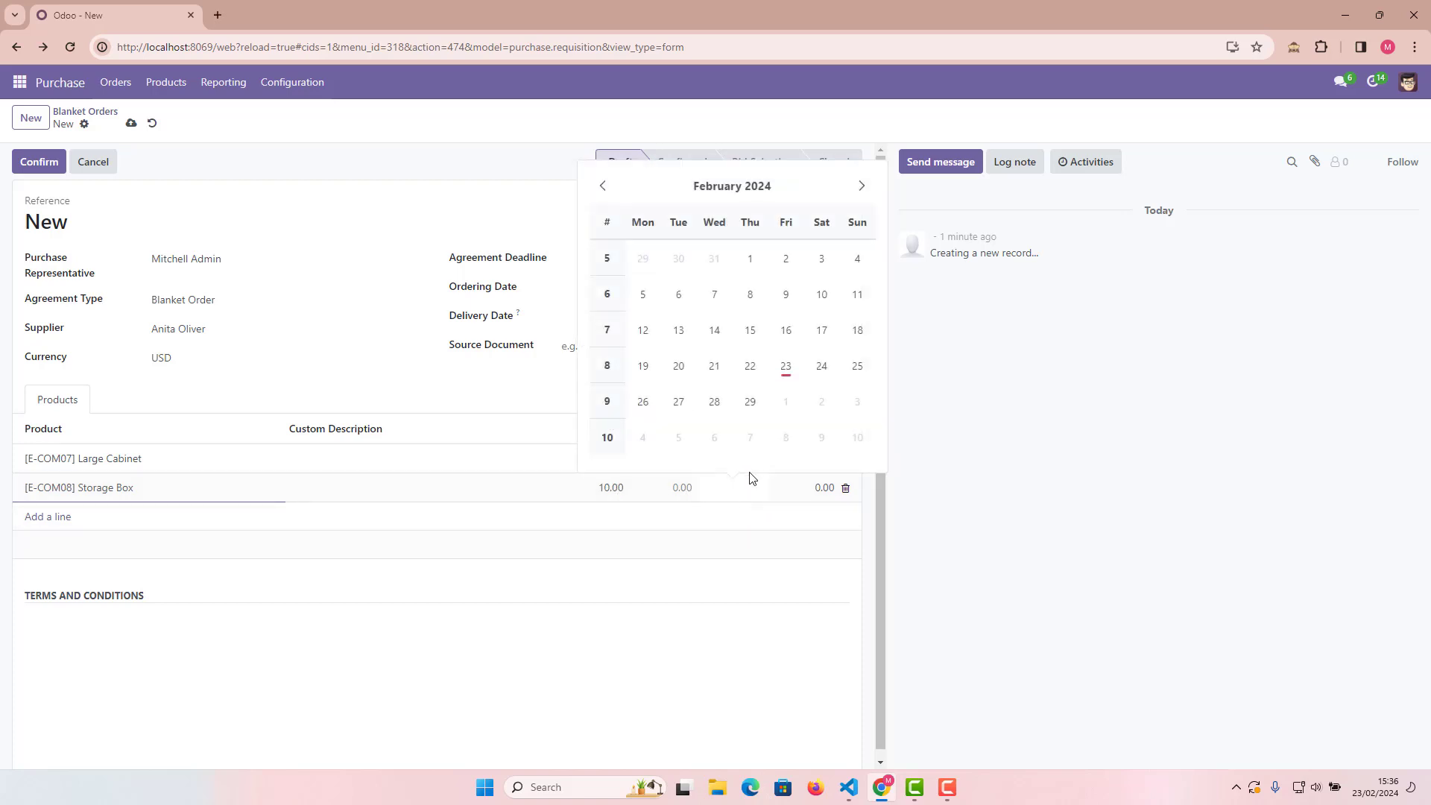
left_click(863, 186)
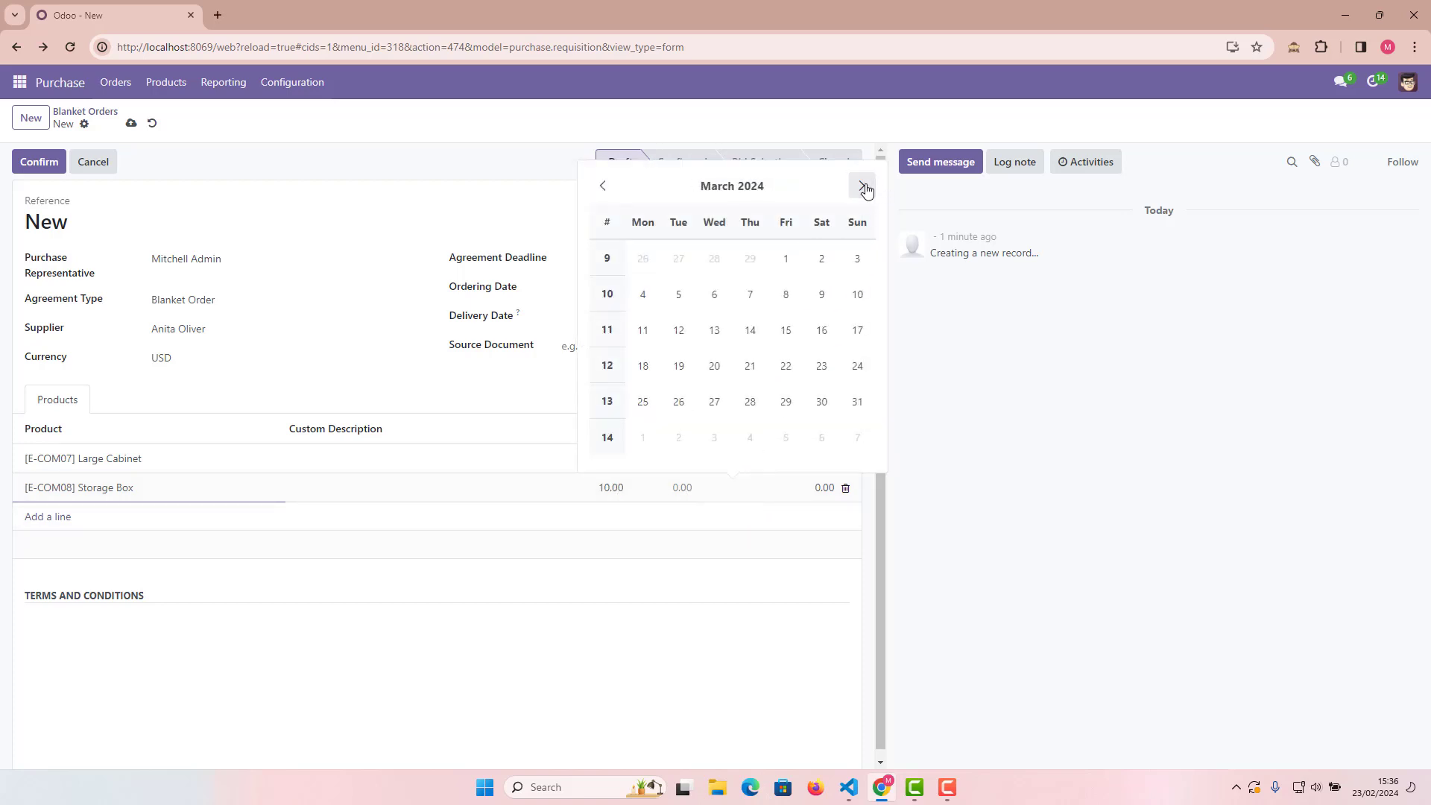
left_click(752, 366)
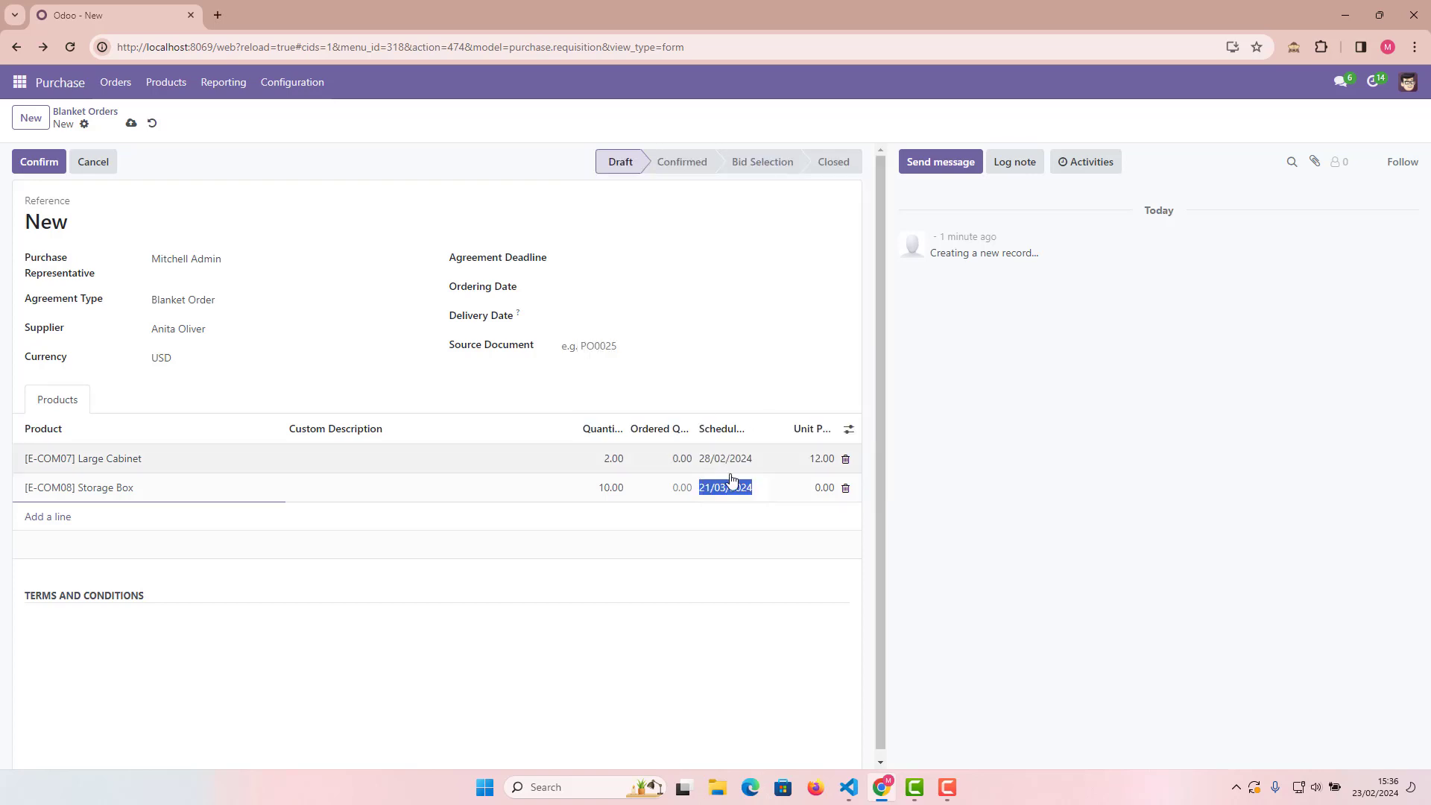
Set the Storage Box line's unit price to 15 and add a product line for [E-COM10] Pedal Bin with quantity 20
left_click(823, 488)
type("15.00")
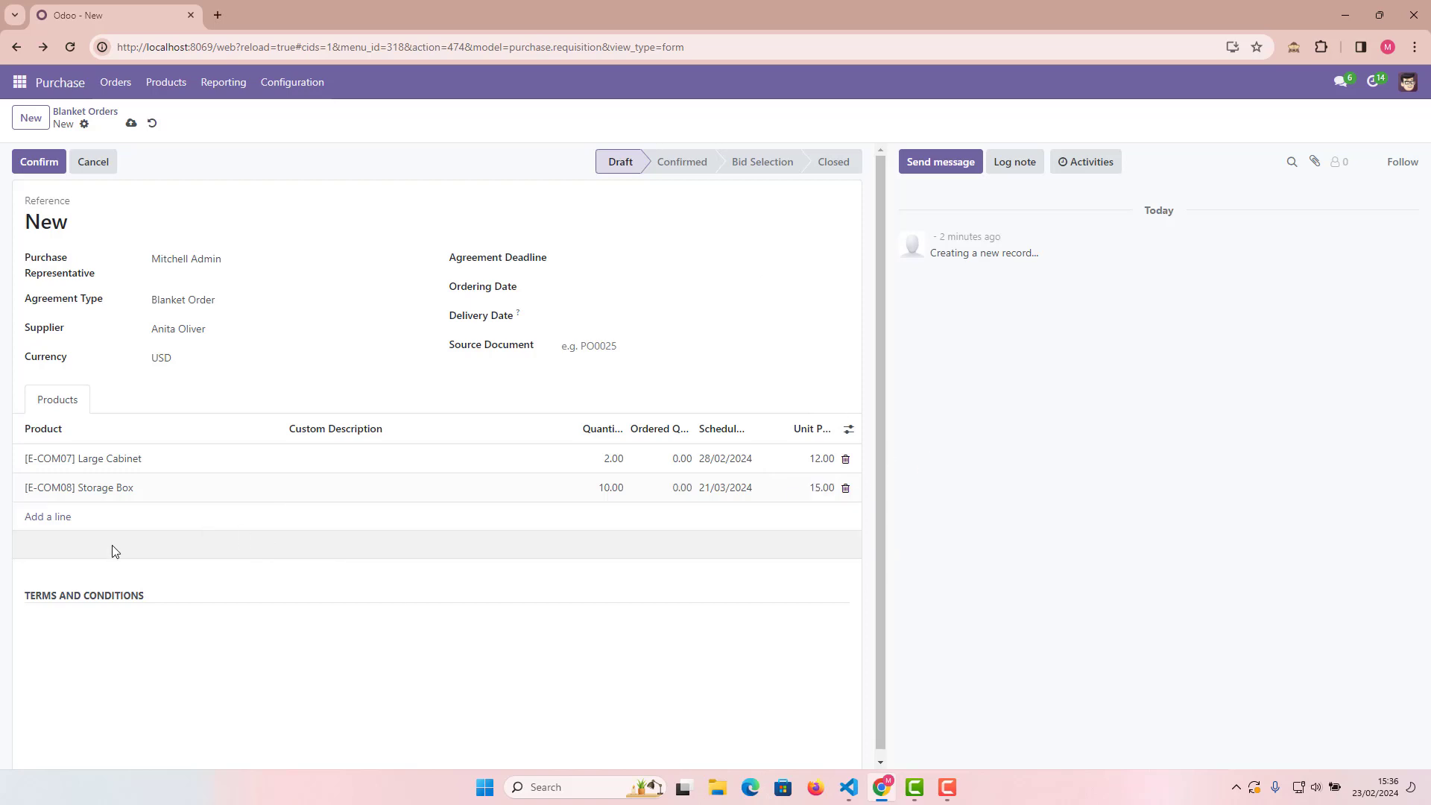
left_click(96, 528)
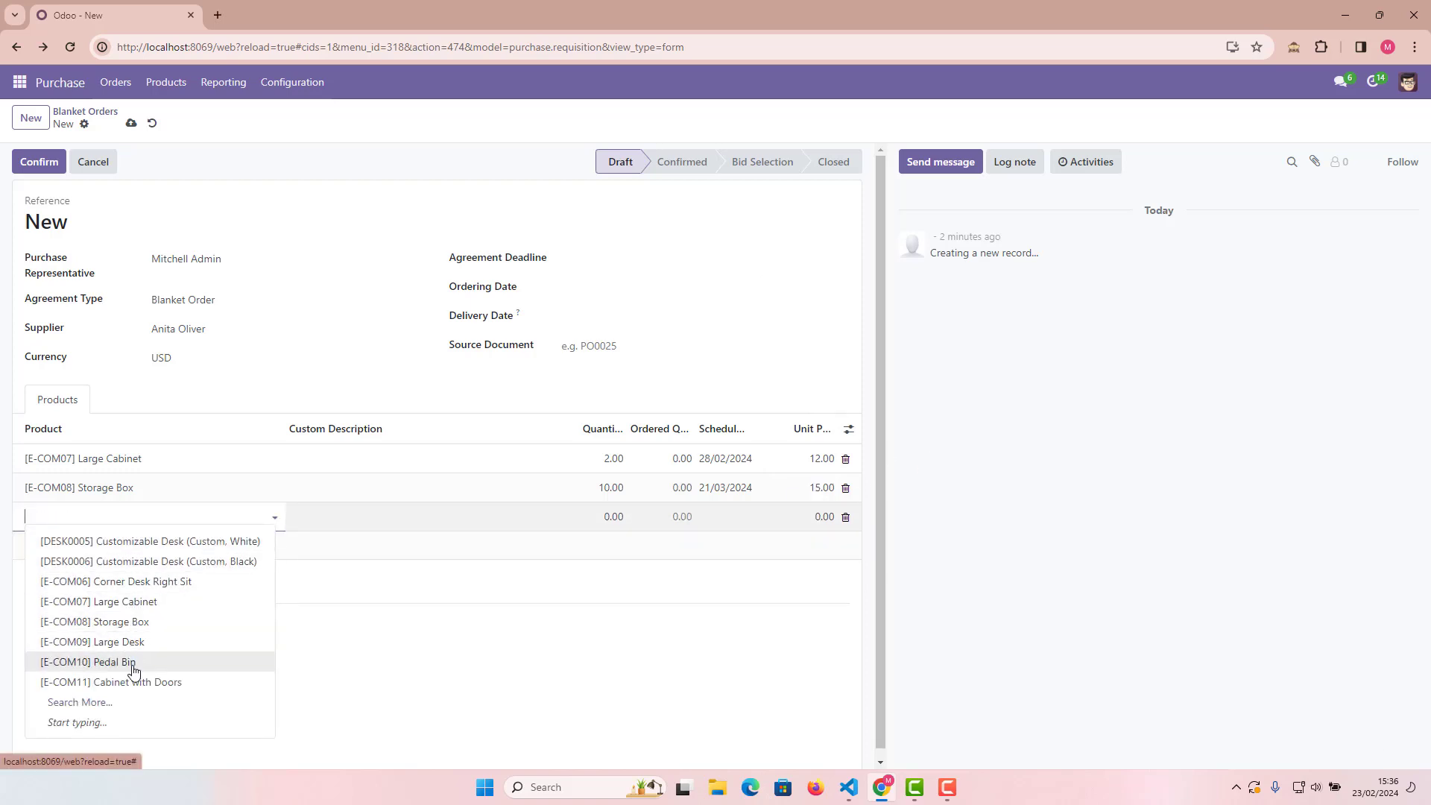
key("Escape")
left_click(610, 517)
type("230")
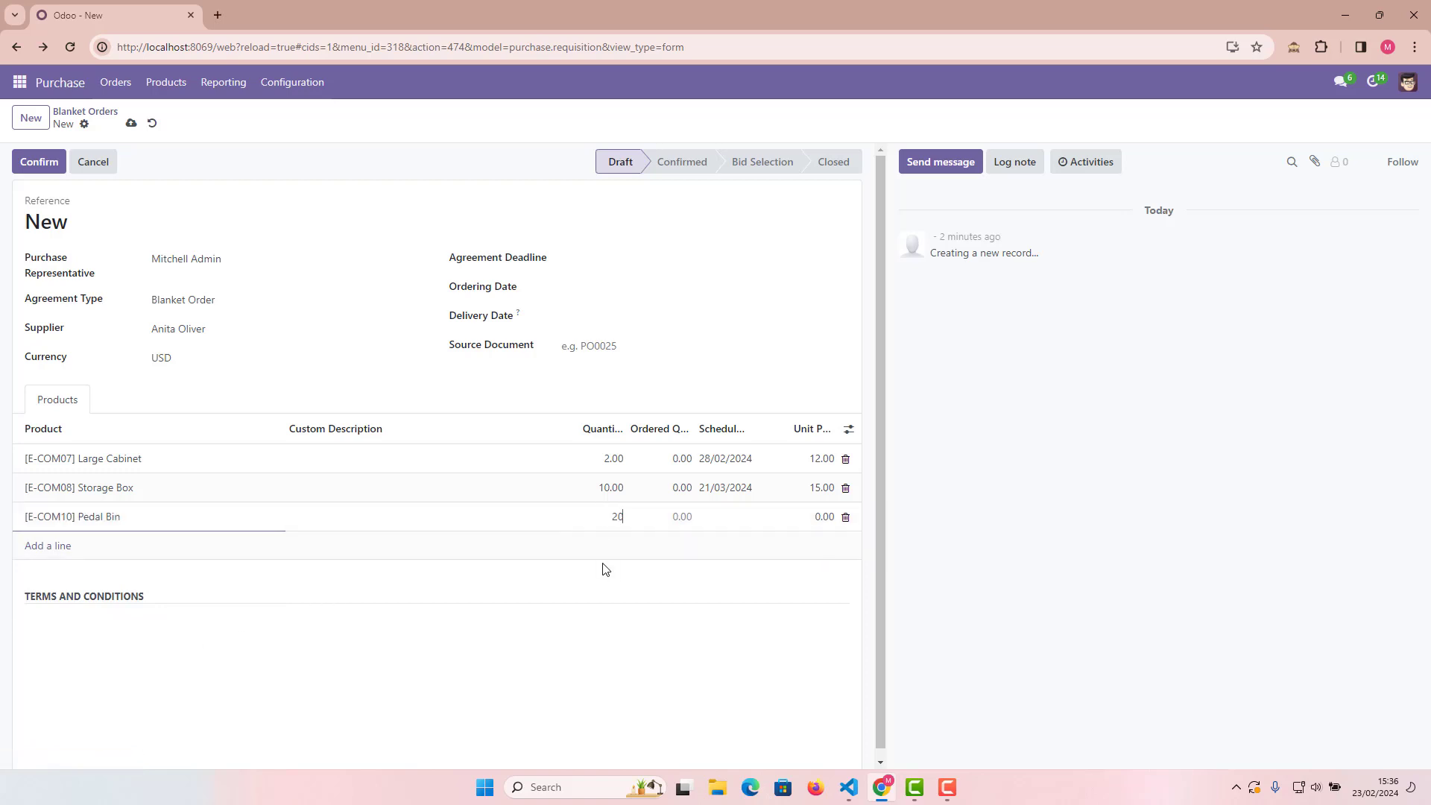
Set the Pedal Bin line's scheduled date to 24/04/2024 and its unit price to 20
left_click(753, 517)
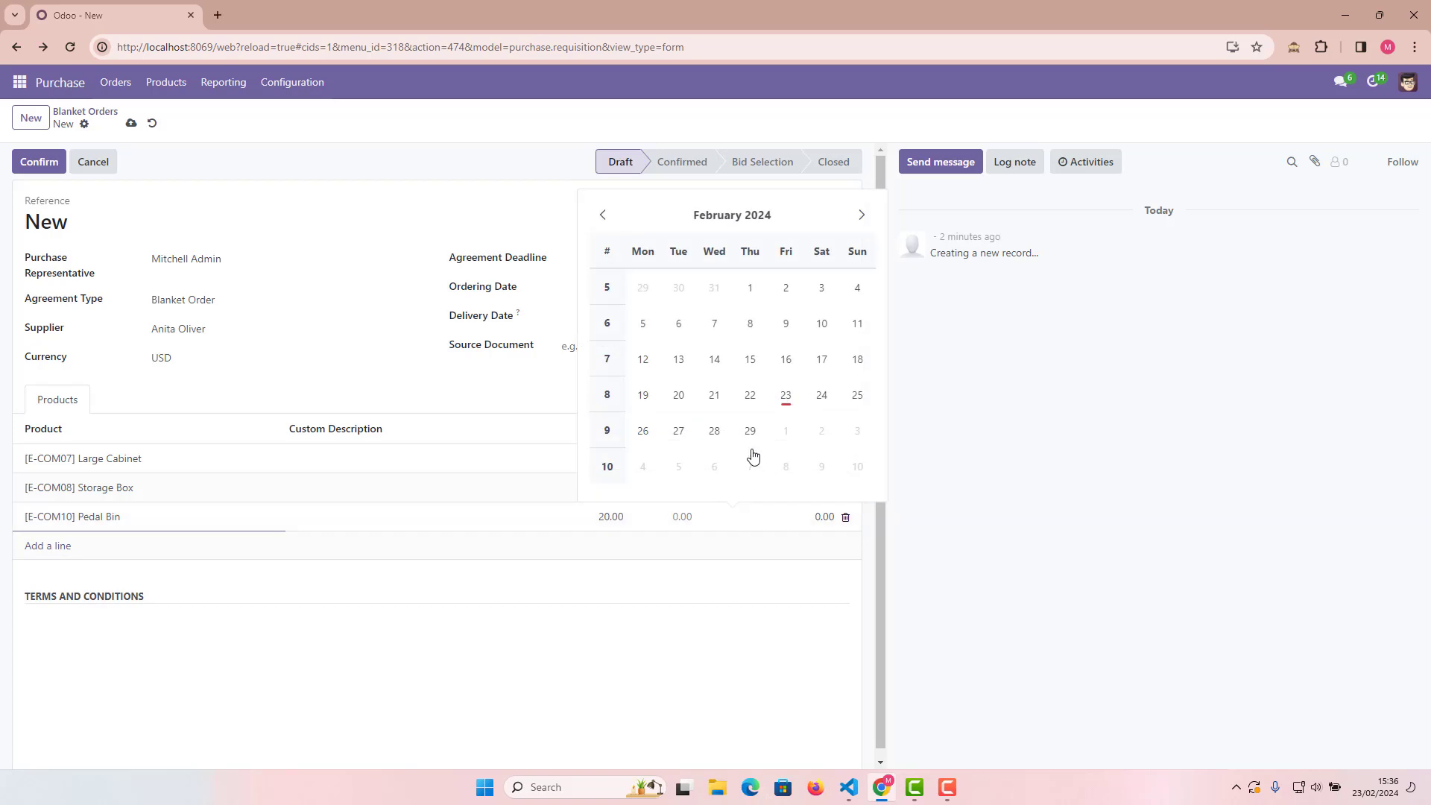
left_click(862, 215)
left_click(861, 215)
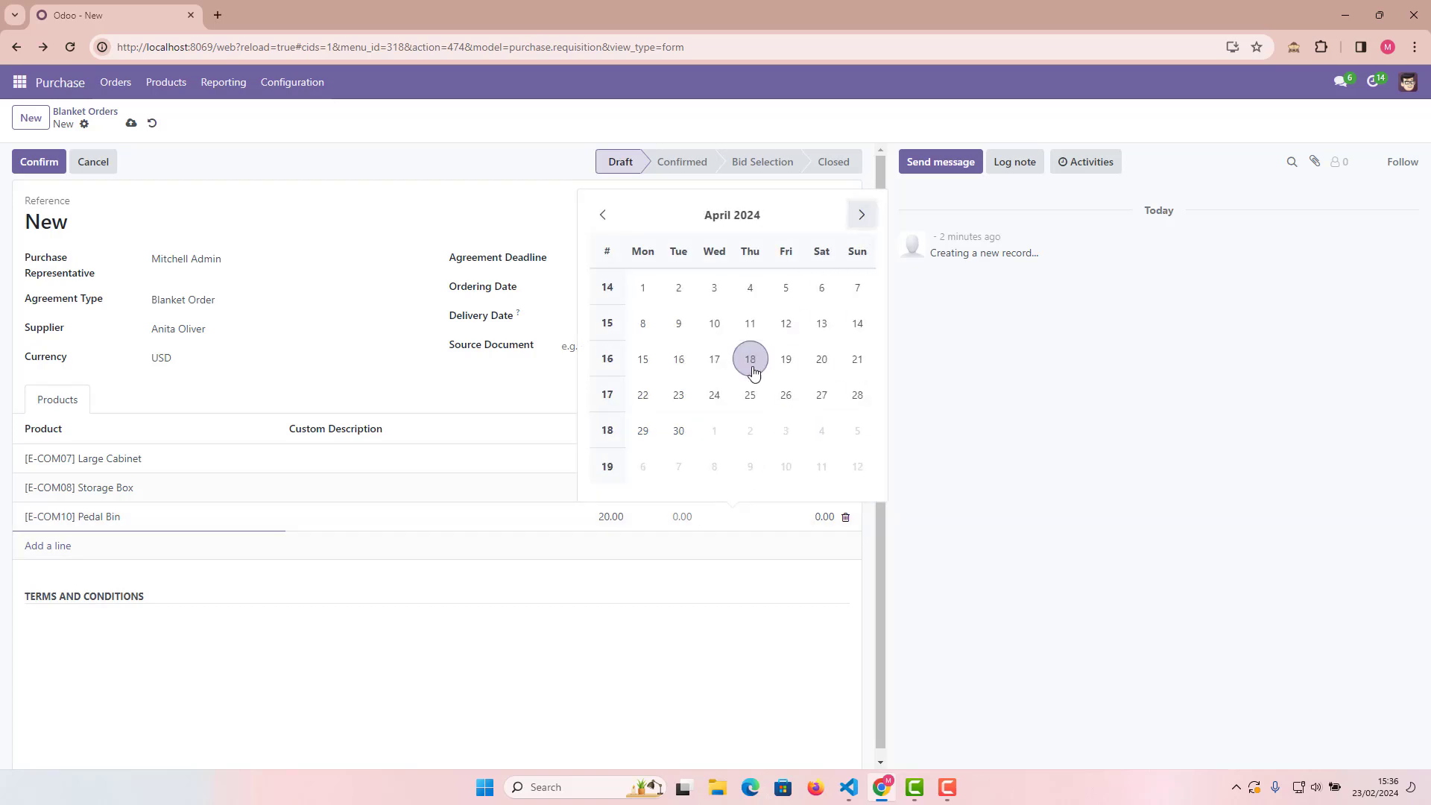
left_click(714, 394)
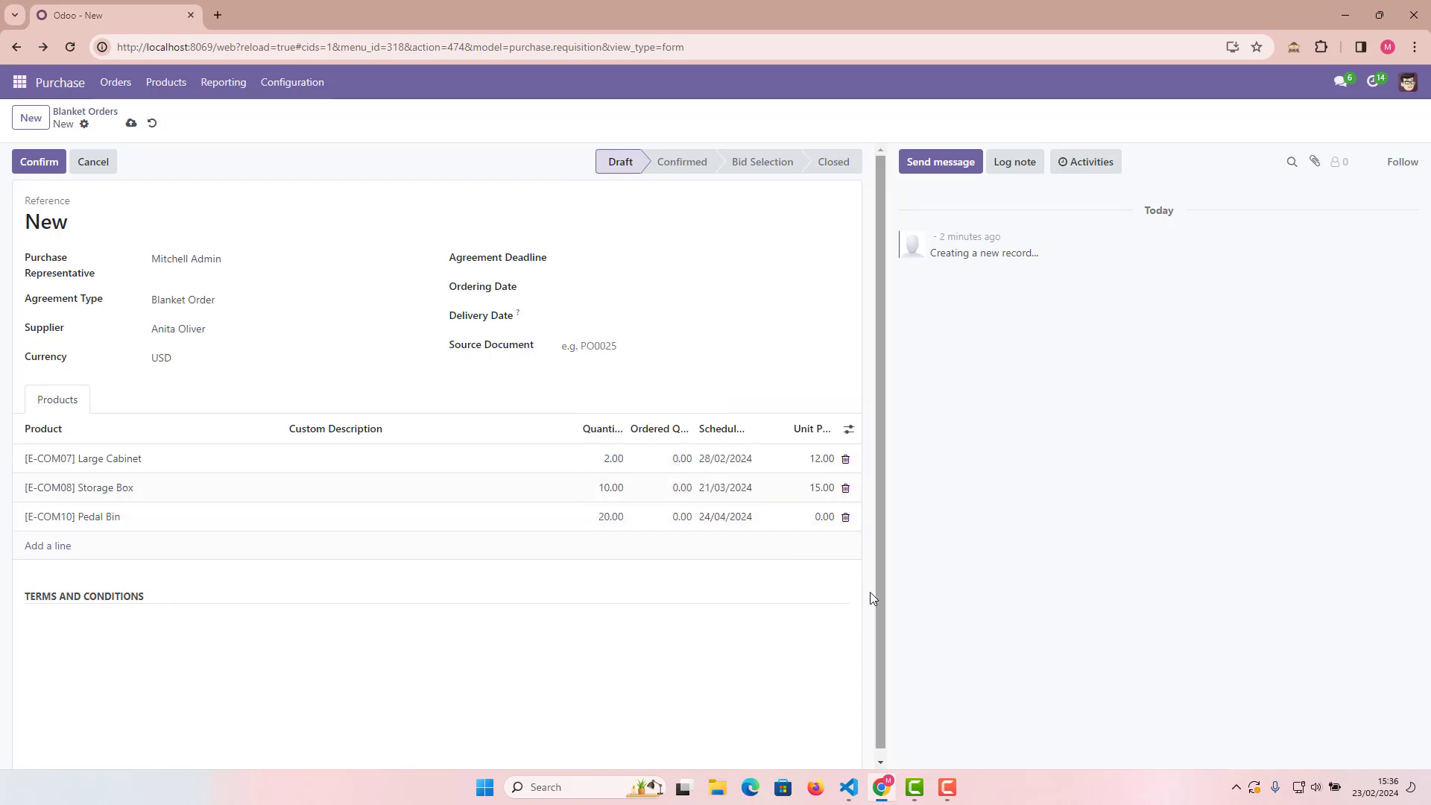
left_click(821, 519)
type("20")
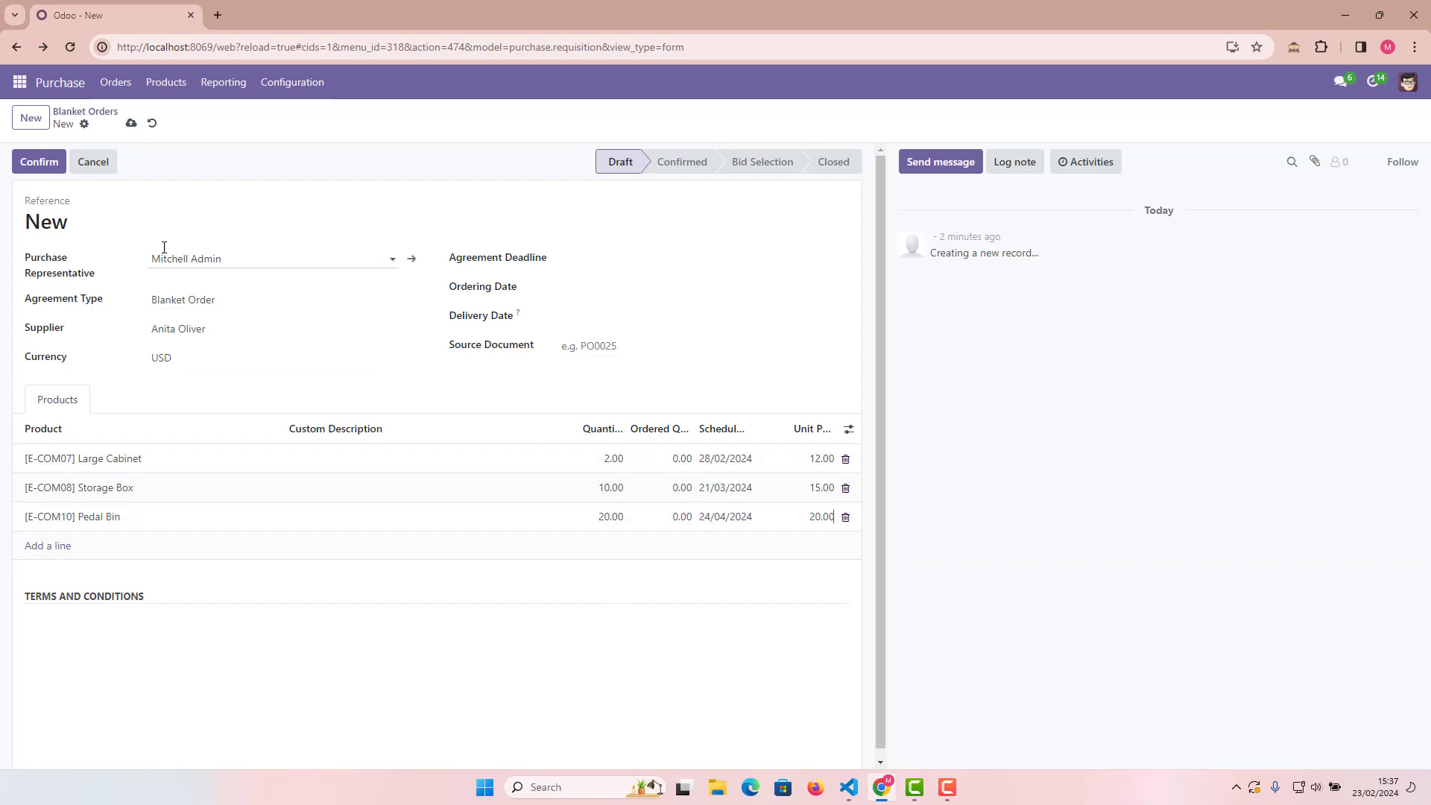
Save and confirm the blanket order, and return to the Blanket Orders list
left_click(131, 123)
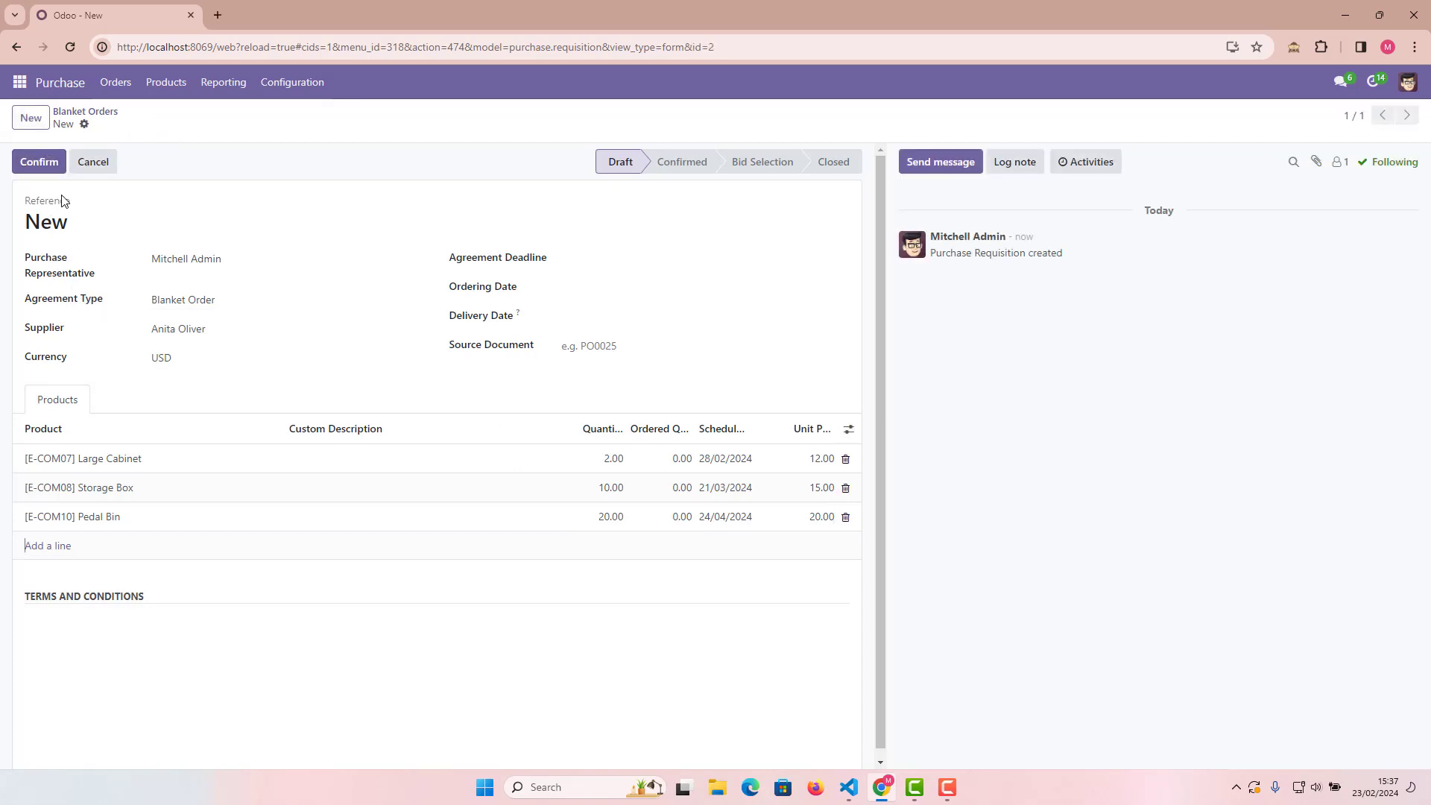
left_click(45, 162)
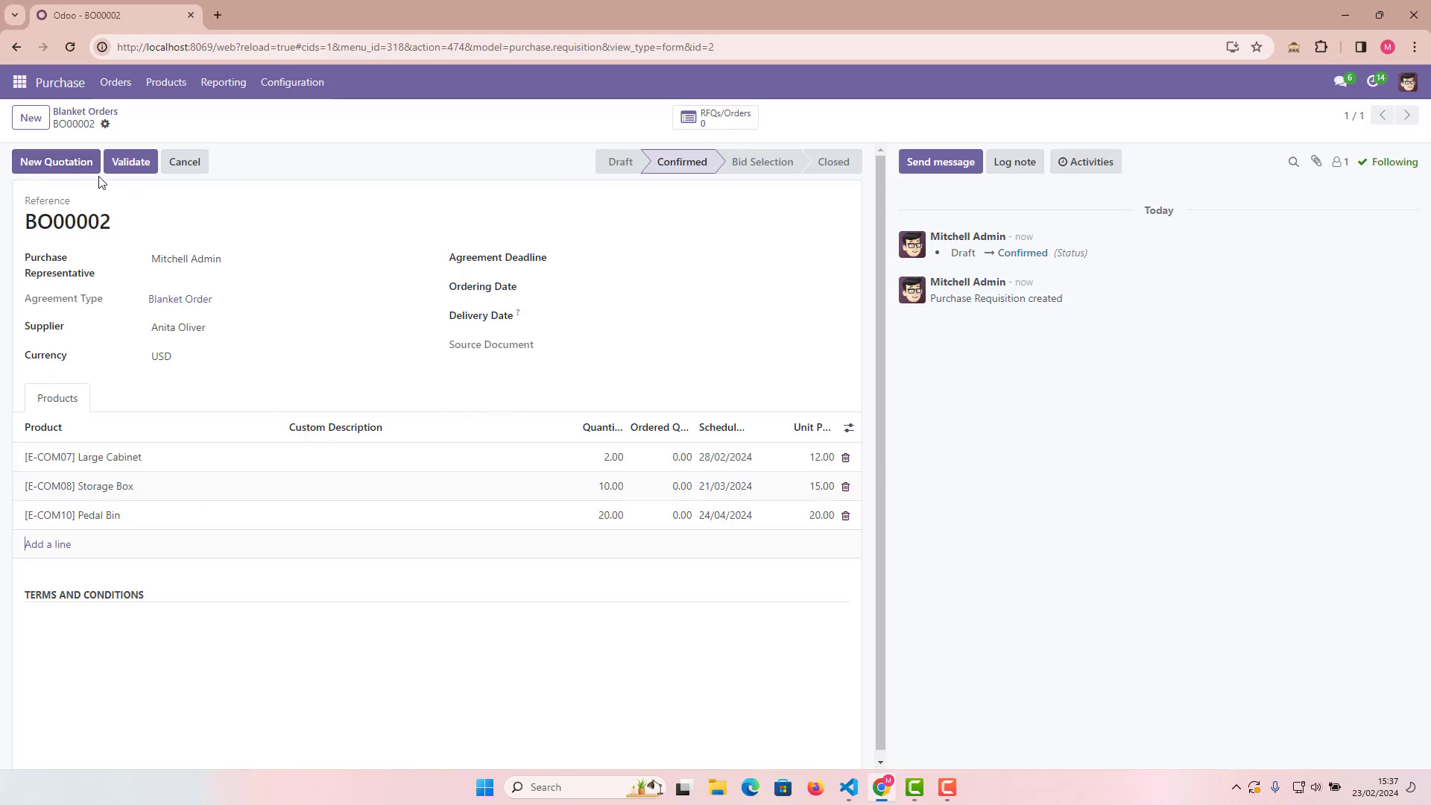
left_click(71, 113)
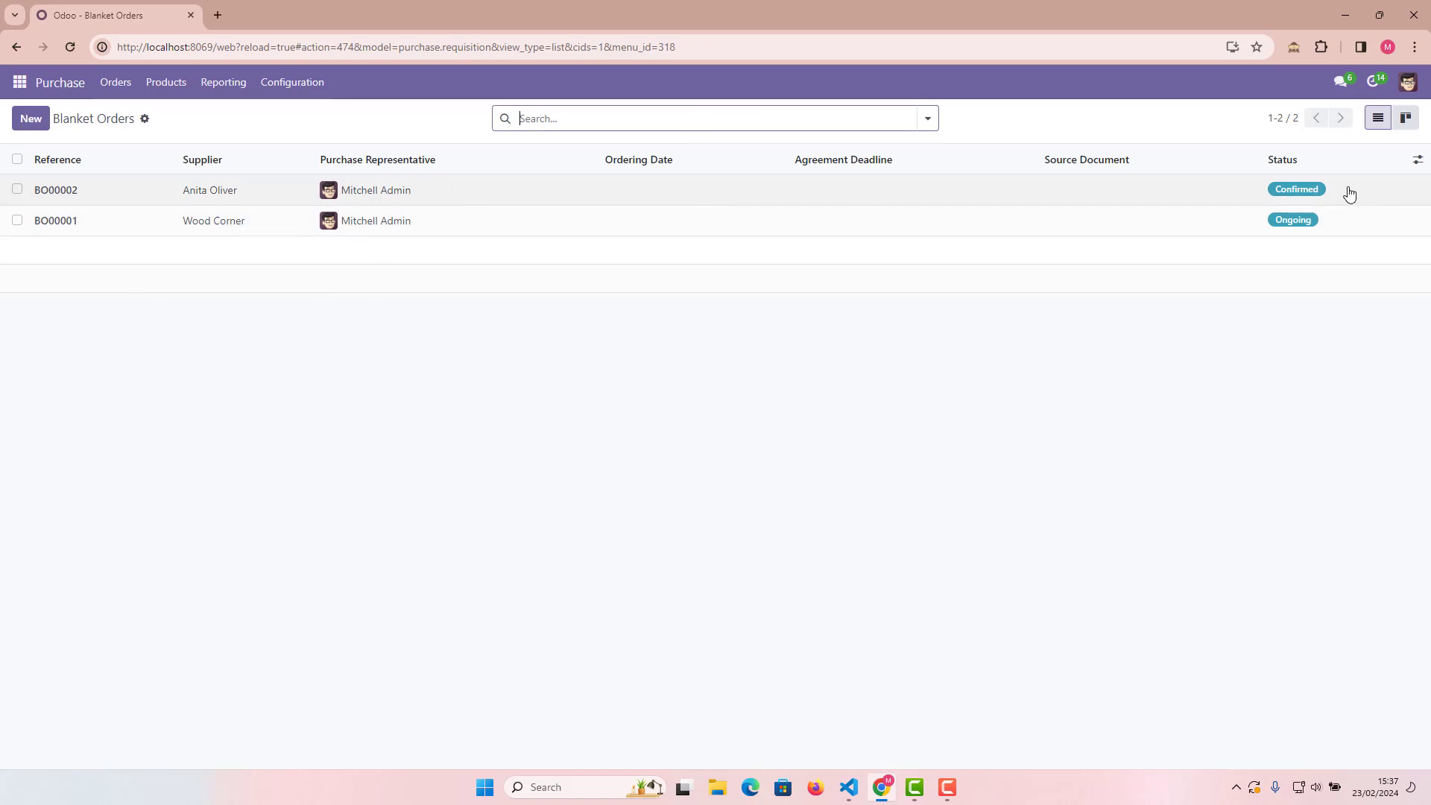
left_click(520, 197)
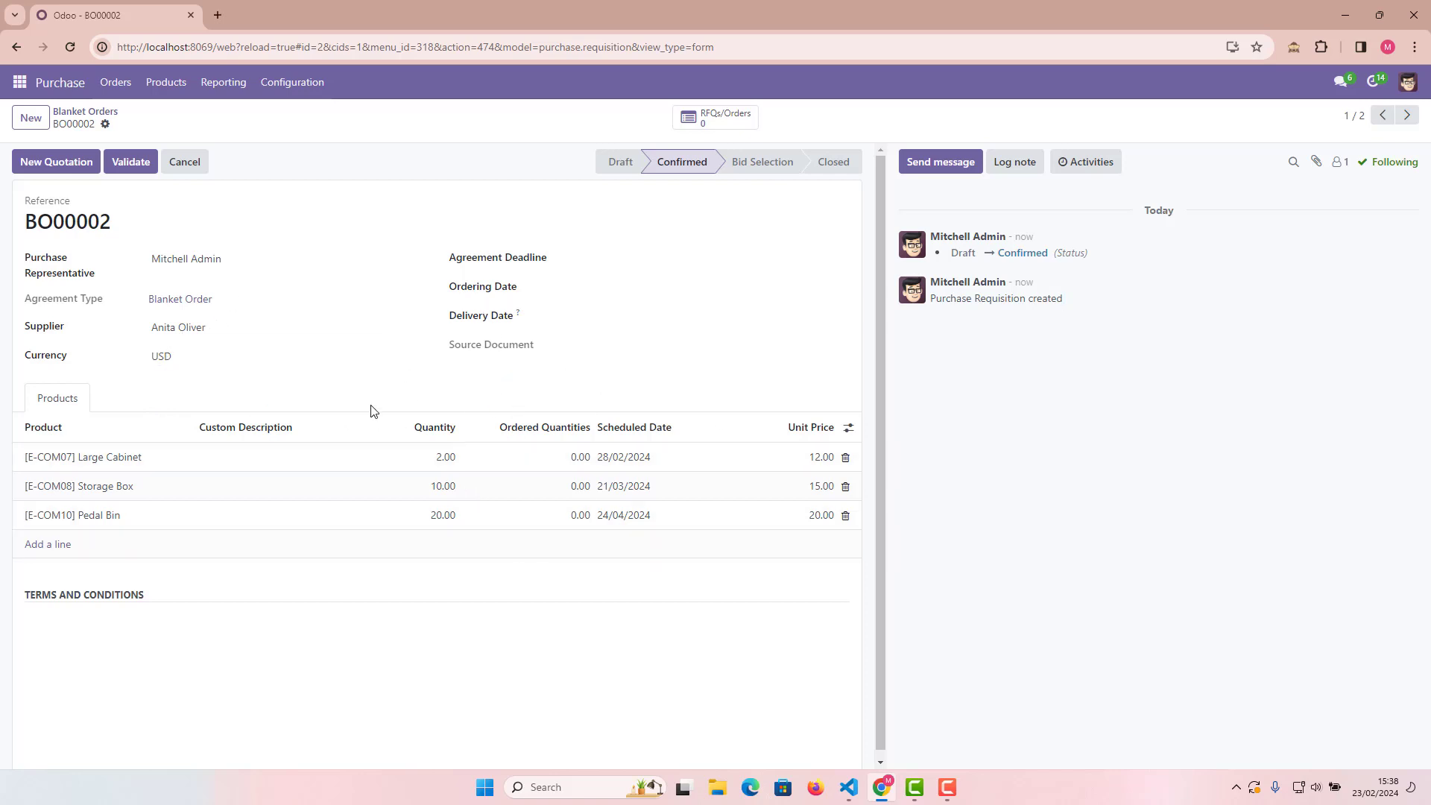
left_click(56, 162)
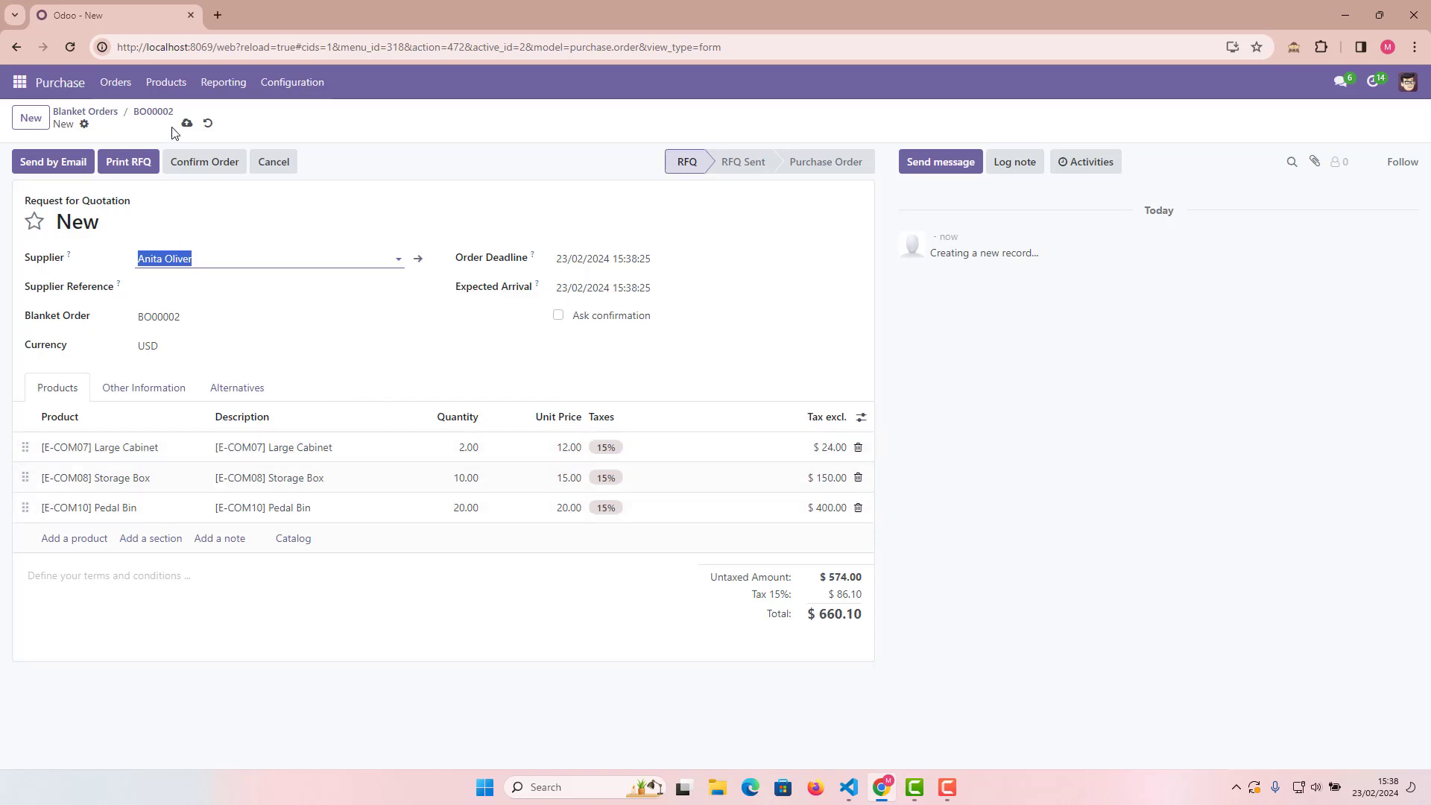
left_click(91, 112)
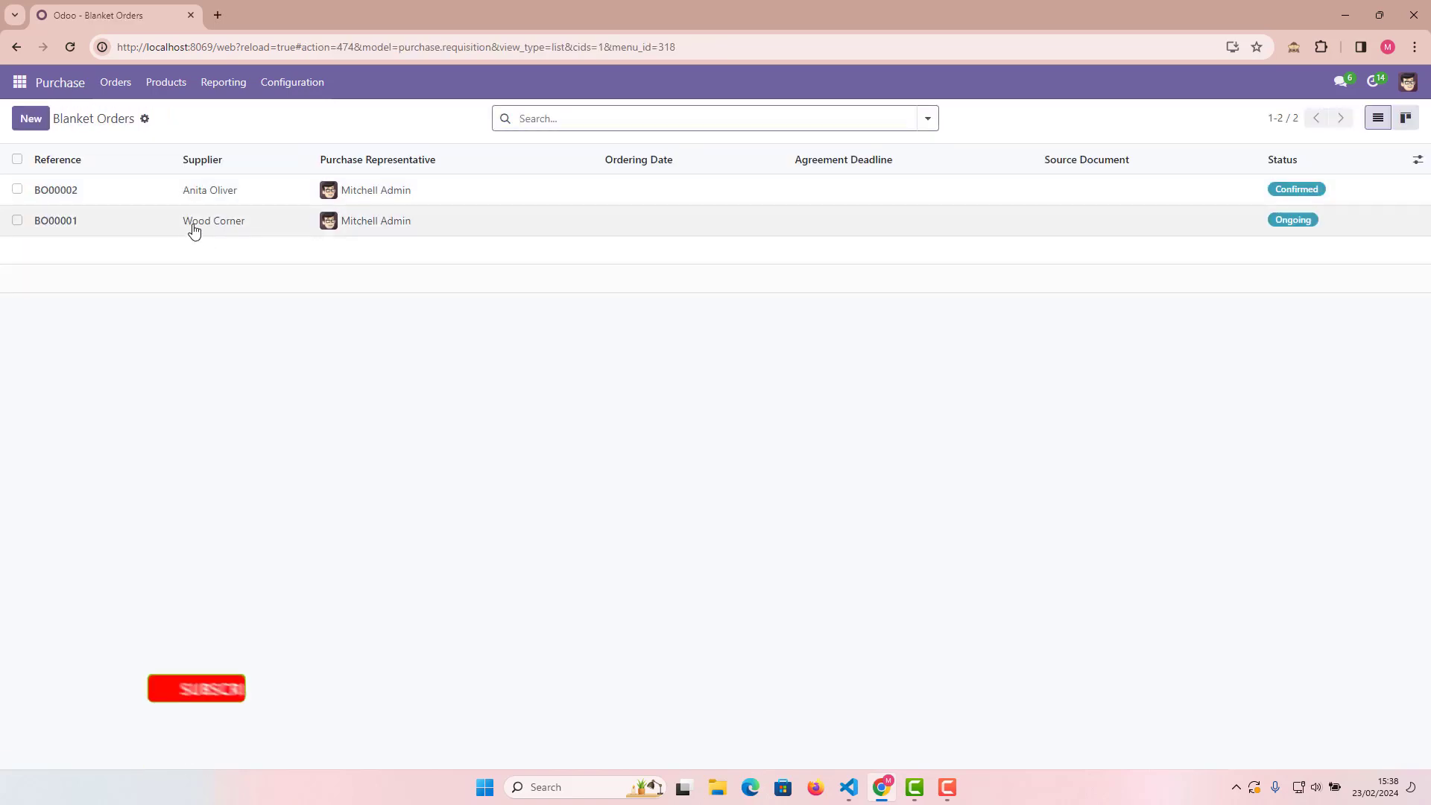
left_click(186, 227)
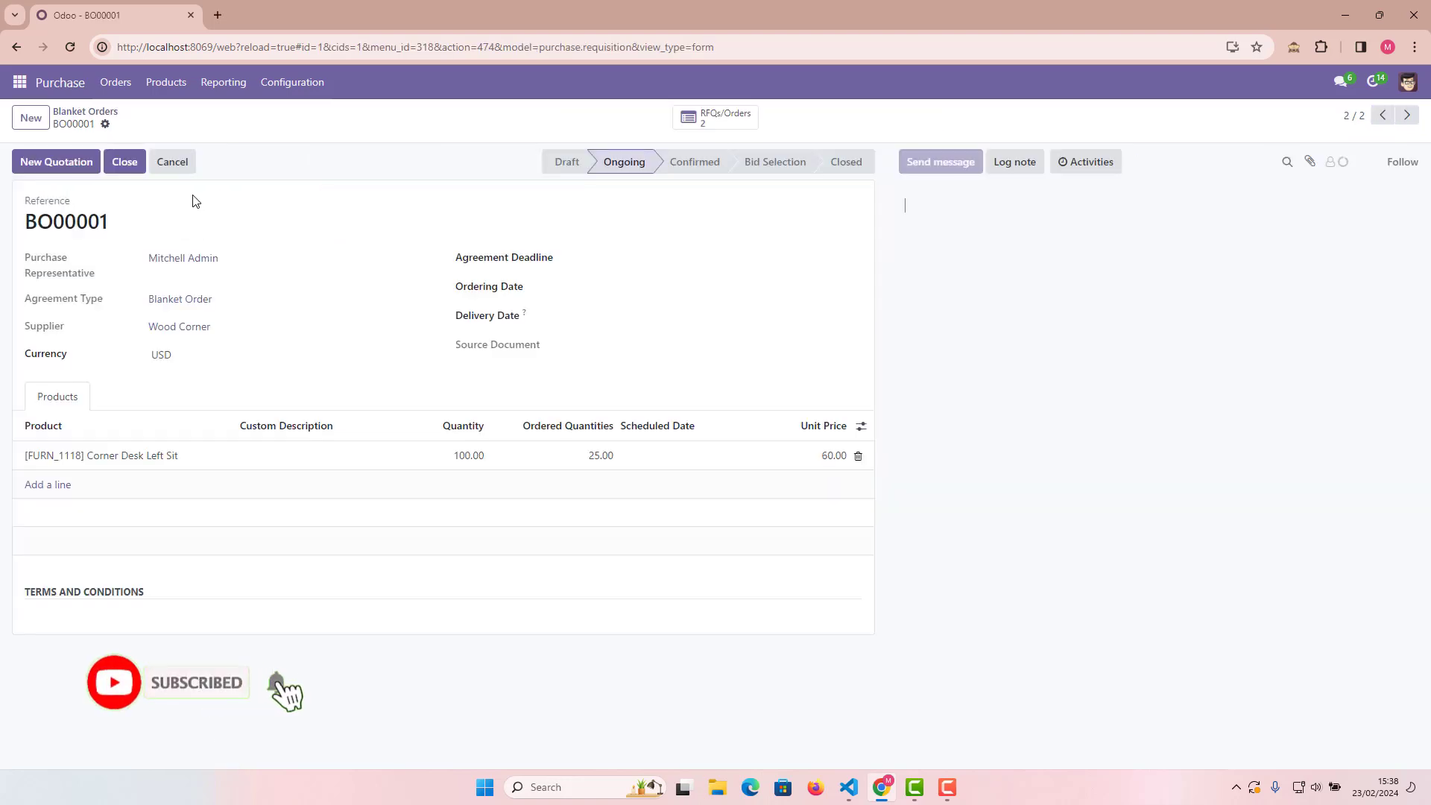
left_click(65, 113)
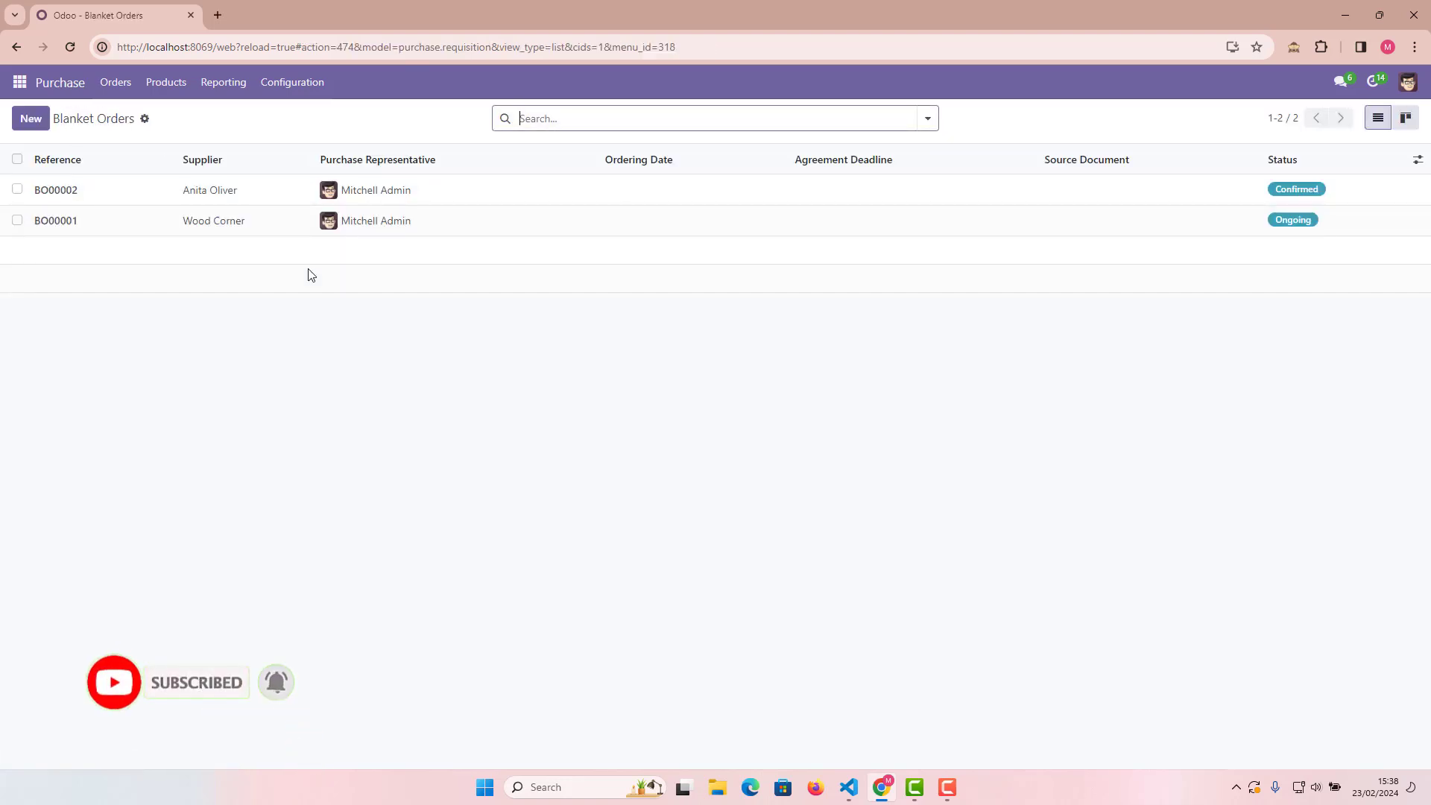
Start a new quotation from blanket order BO00002 and show the Expected Arrival column in its product lines
left_click(251, 194)
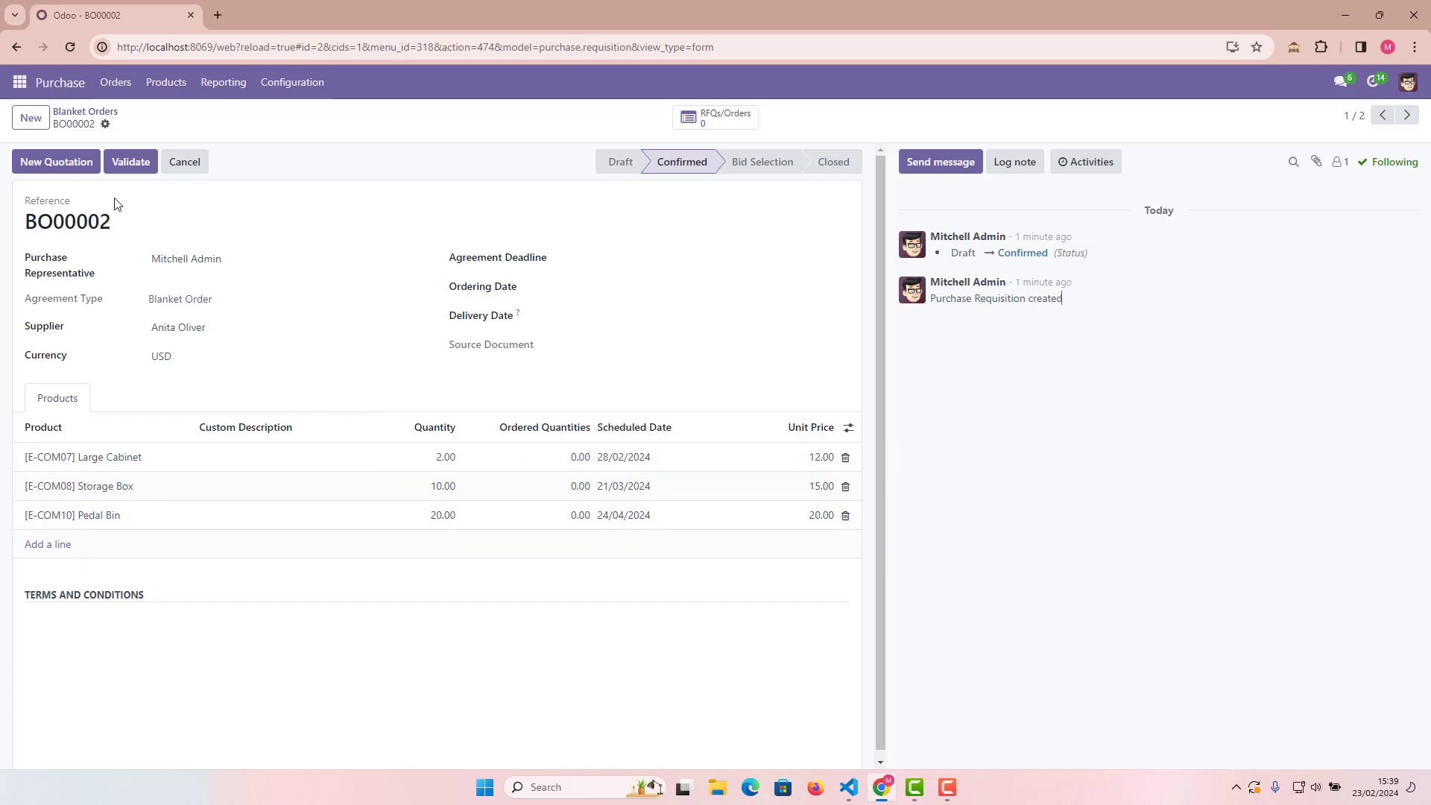
left_click(56, 162)
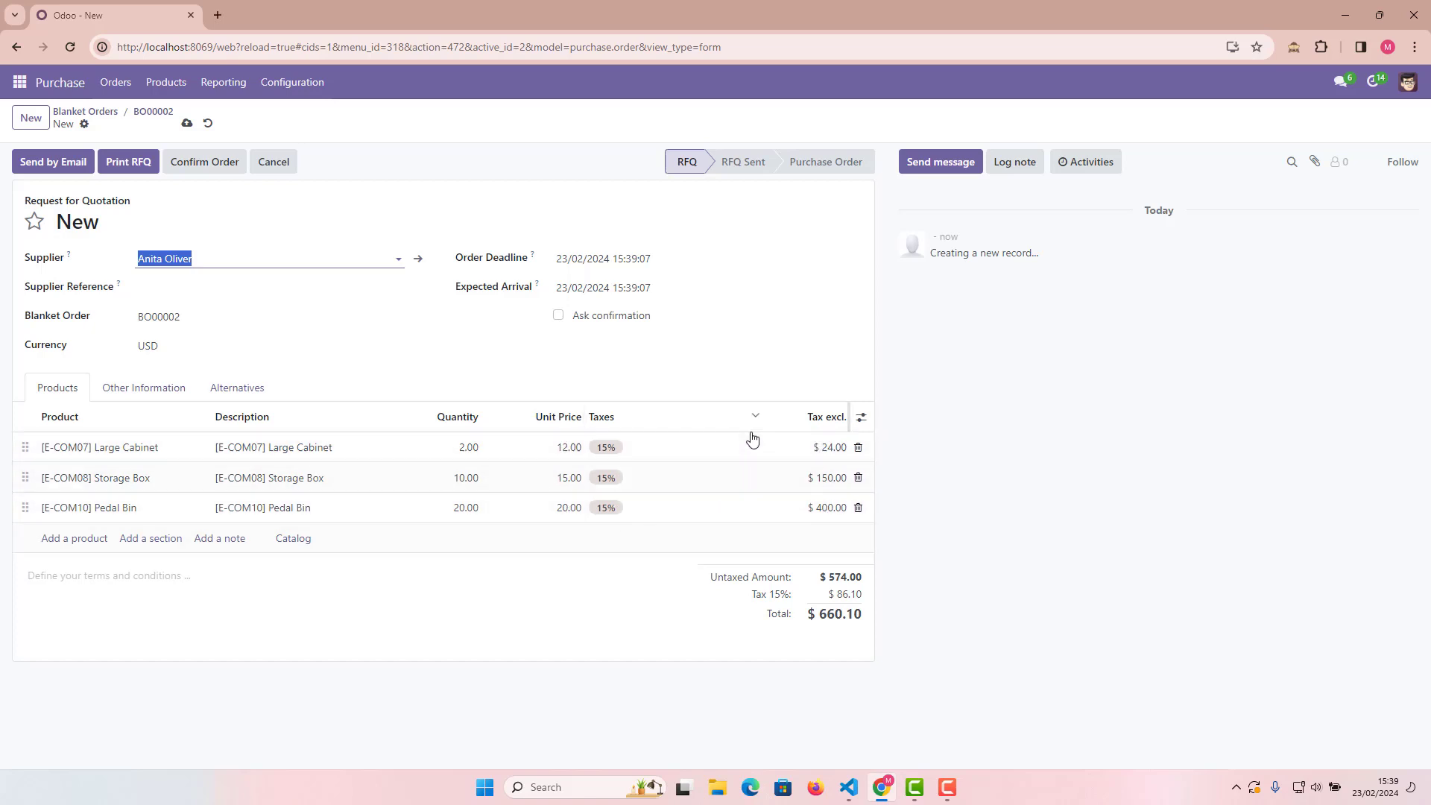
left_click(861, 416)
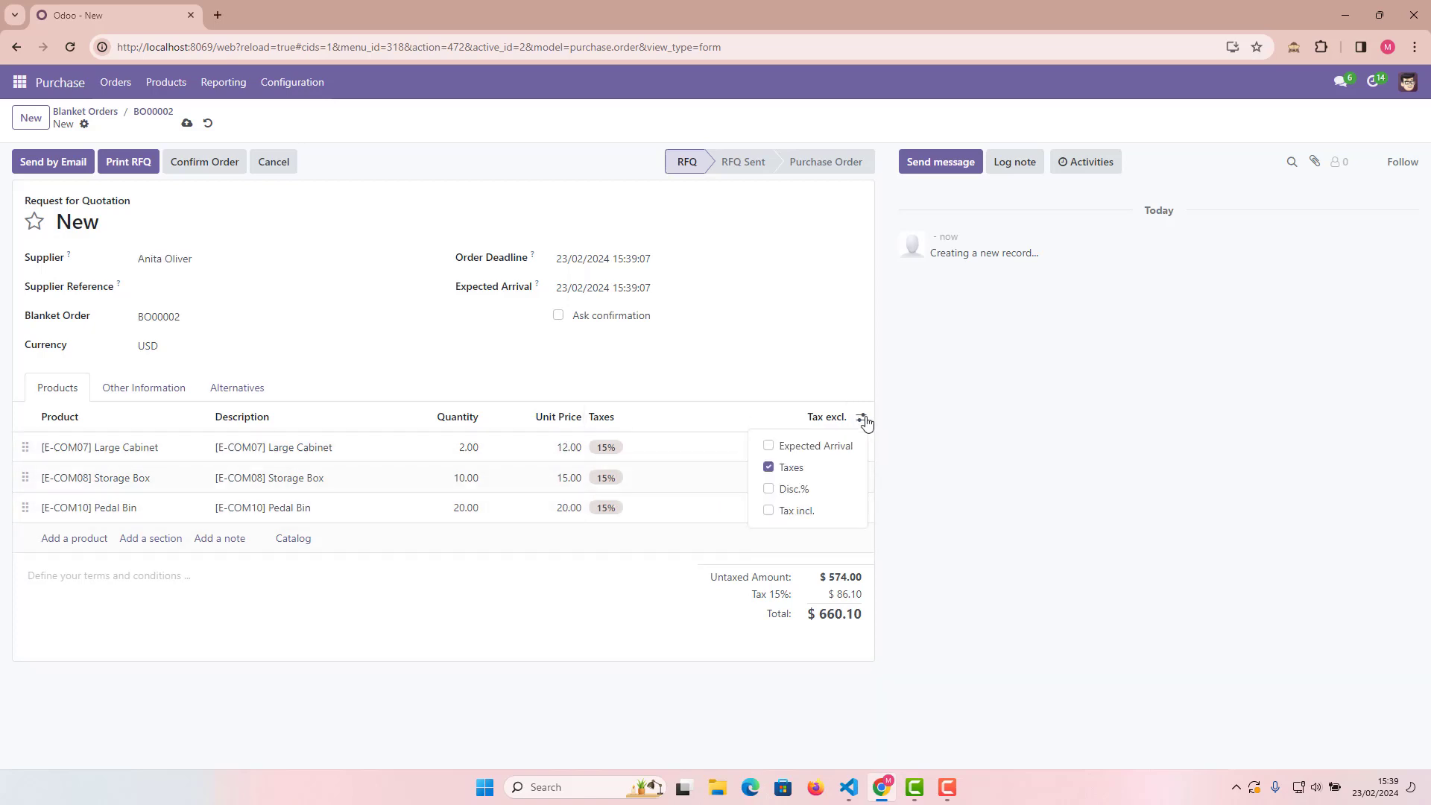
left_click(823, 447)
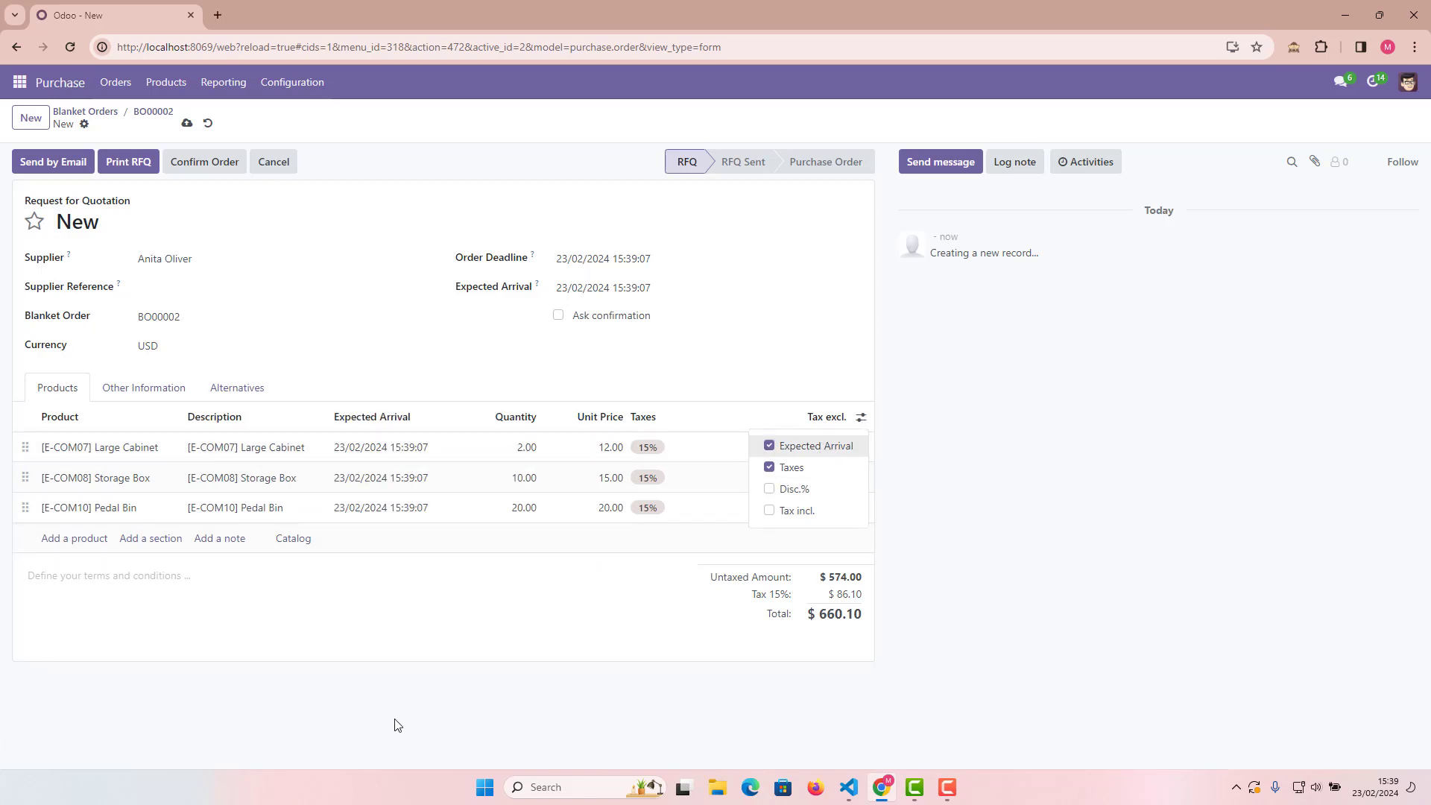
left_click(456, 639)
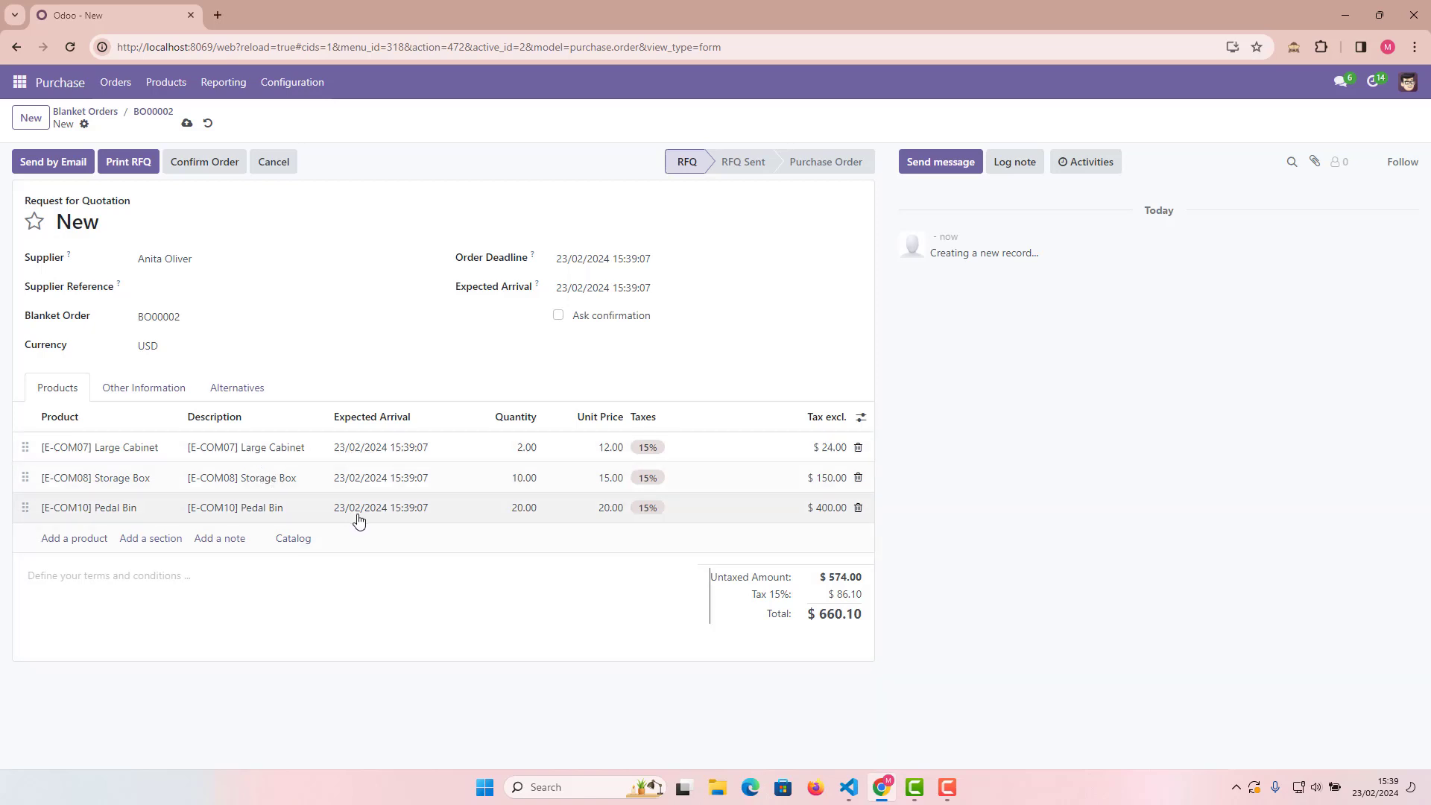
Reopen BO00002 from the Blanket Orders list and examine the expected arrival dates on another new quotation
left_click(85, 111)
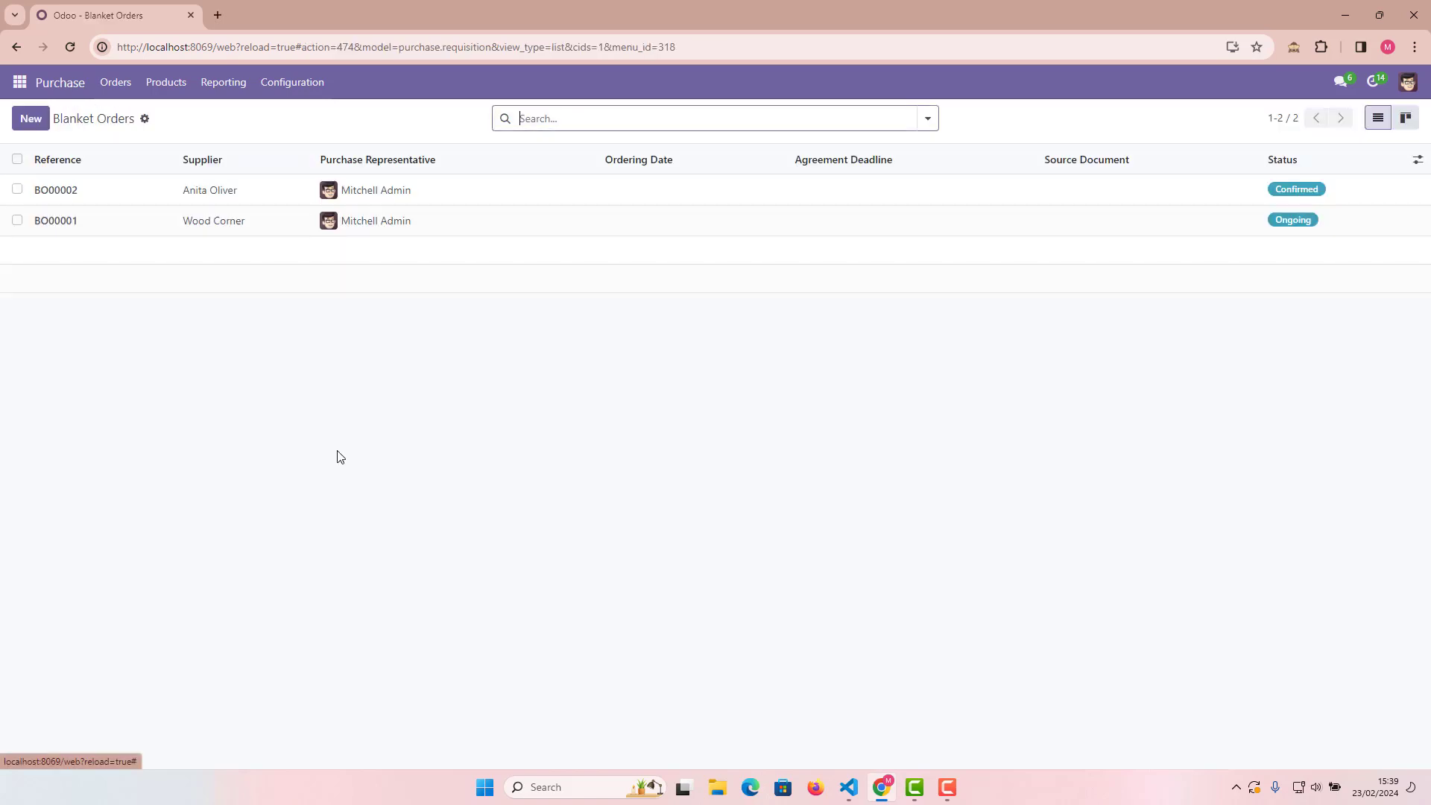
left_click(241, 200)
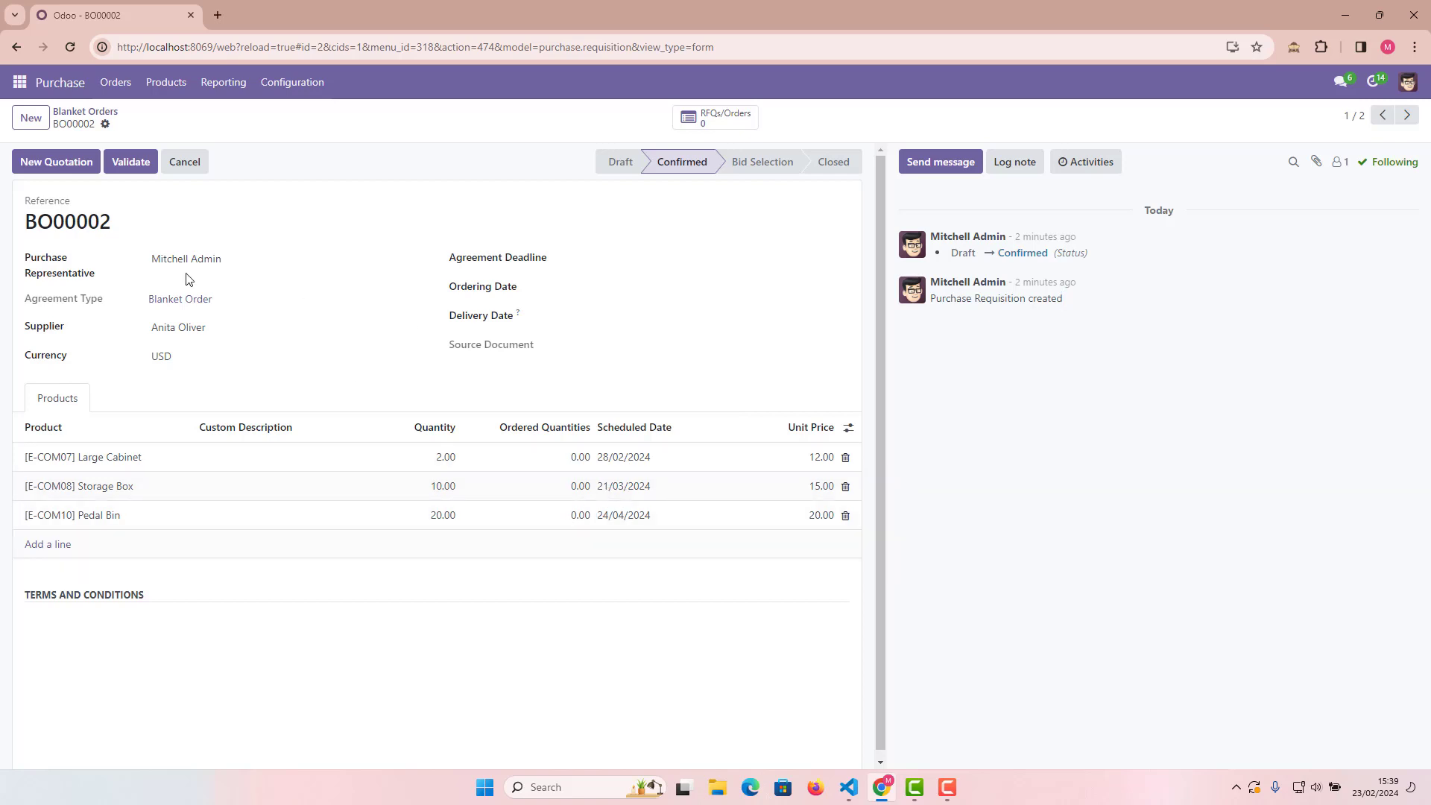
left_click(54, 161)
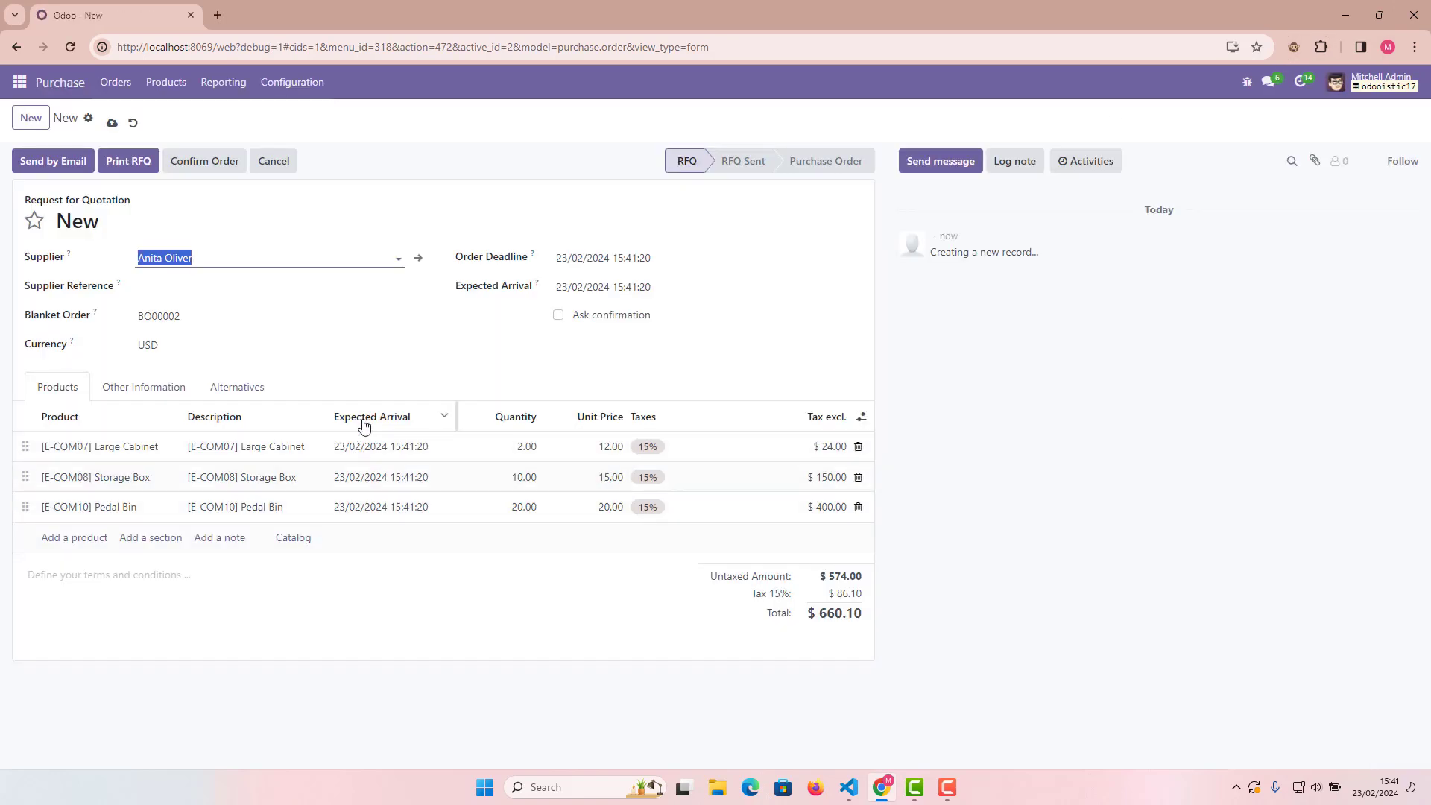
mouse_move(364, 425)
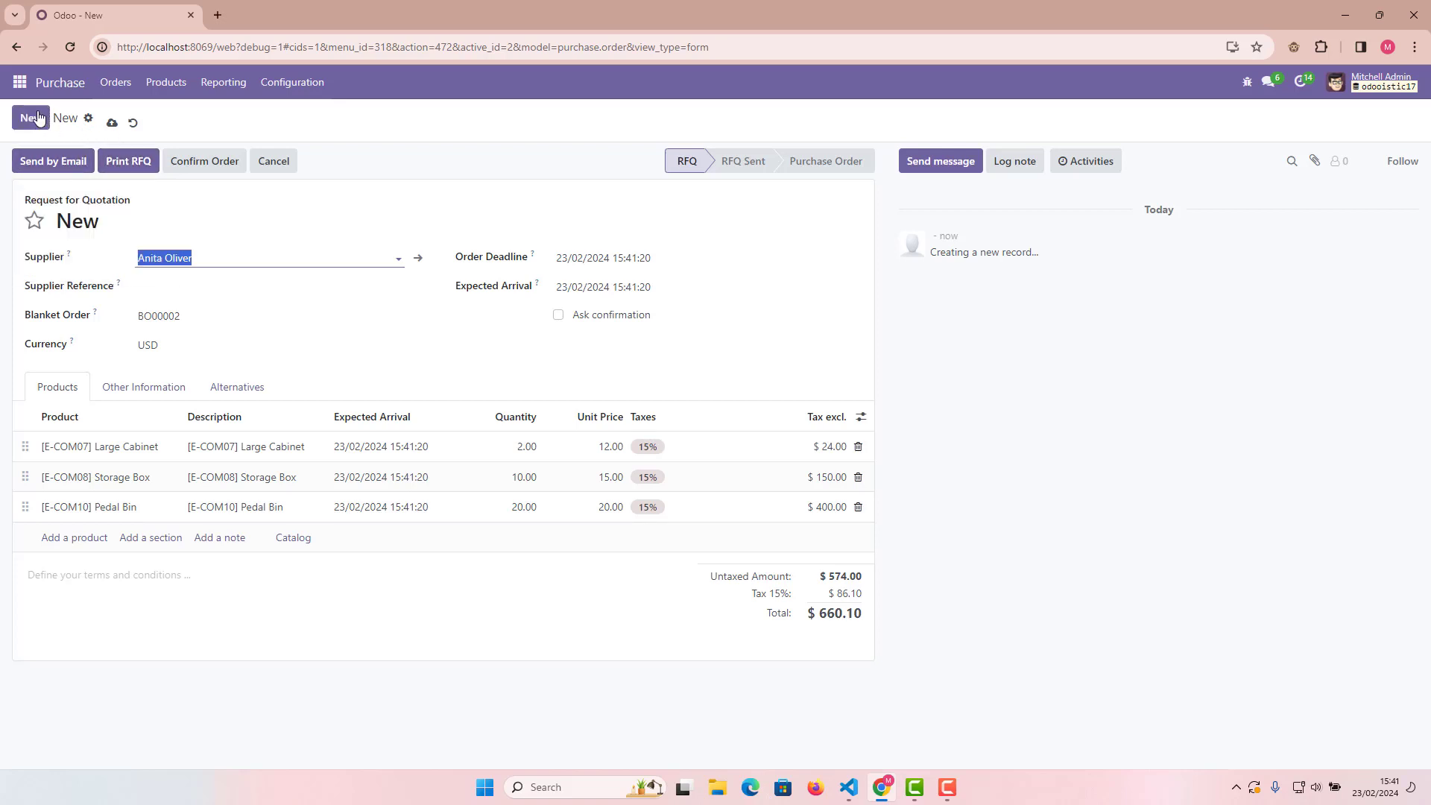
Go back to blanket order BO00002, check its lines' scheduled dates and create a new quotation from it
left_click(110, 82)
left_click(141, 153)
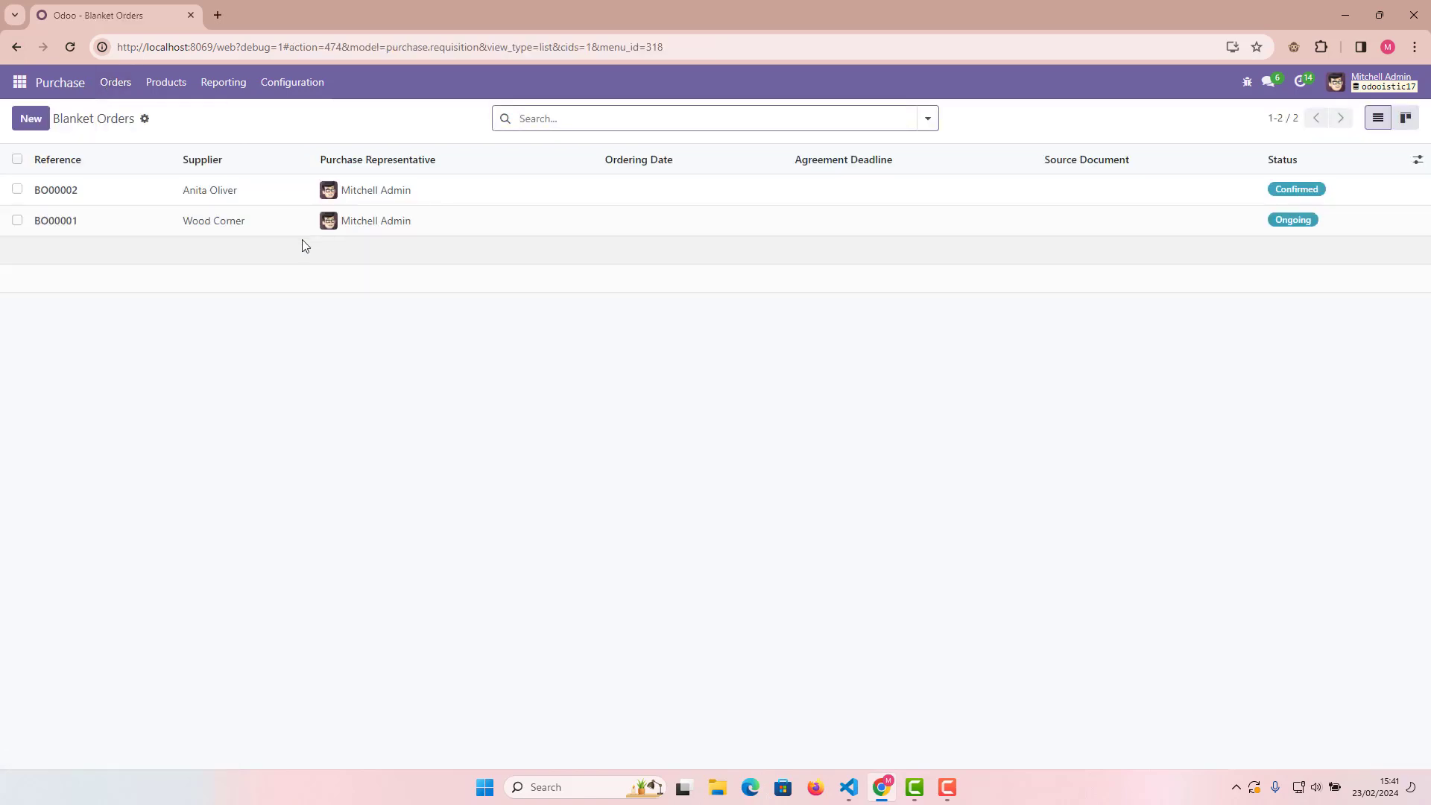
left_click(245, 205)
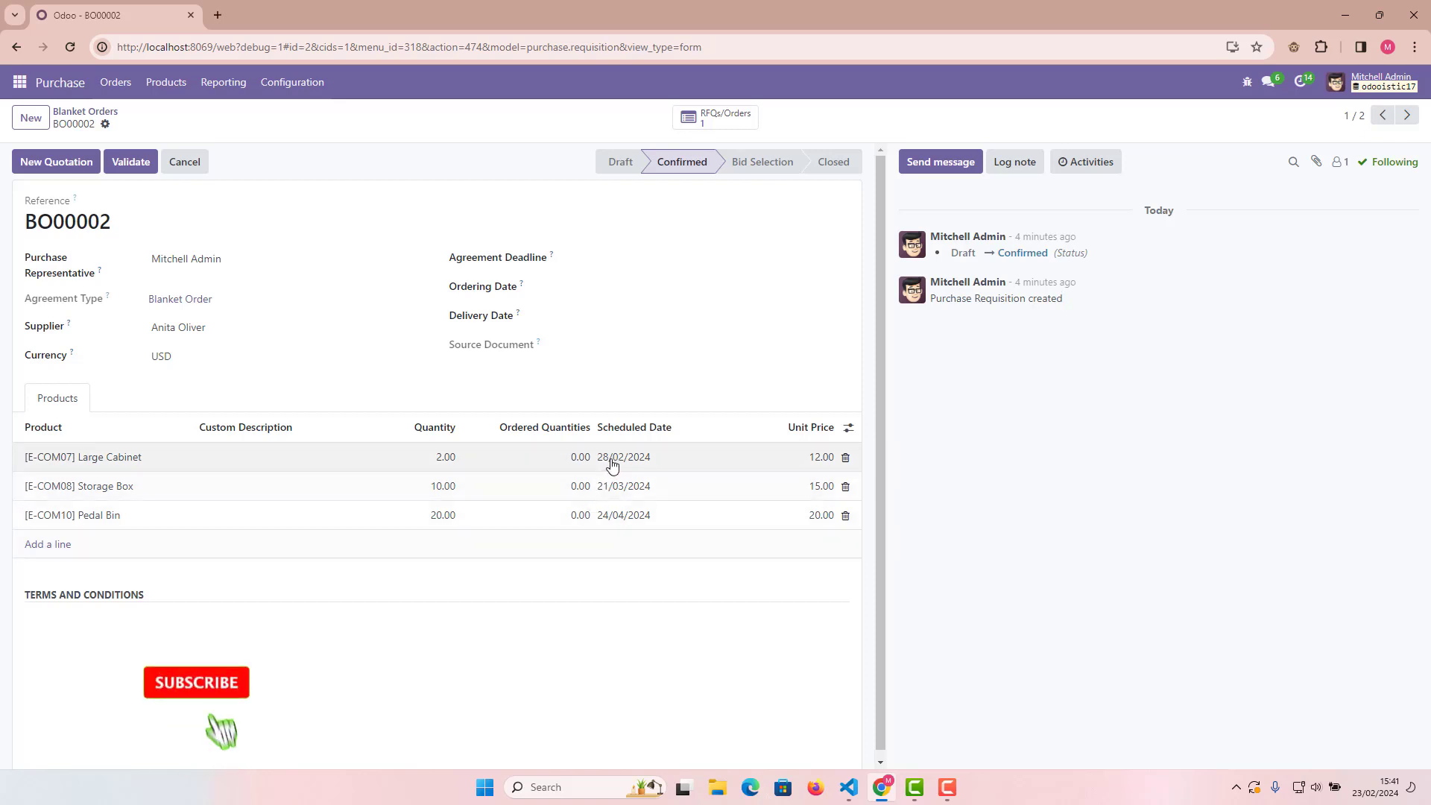
mouse_move(640, 433)
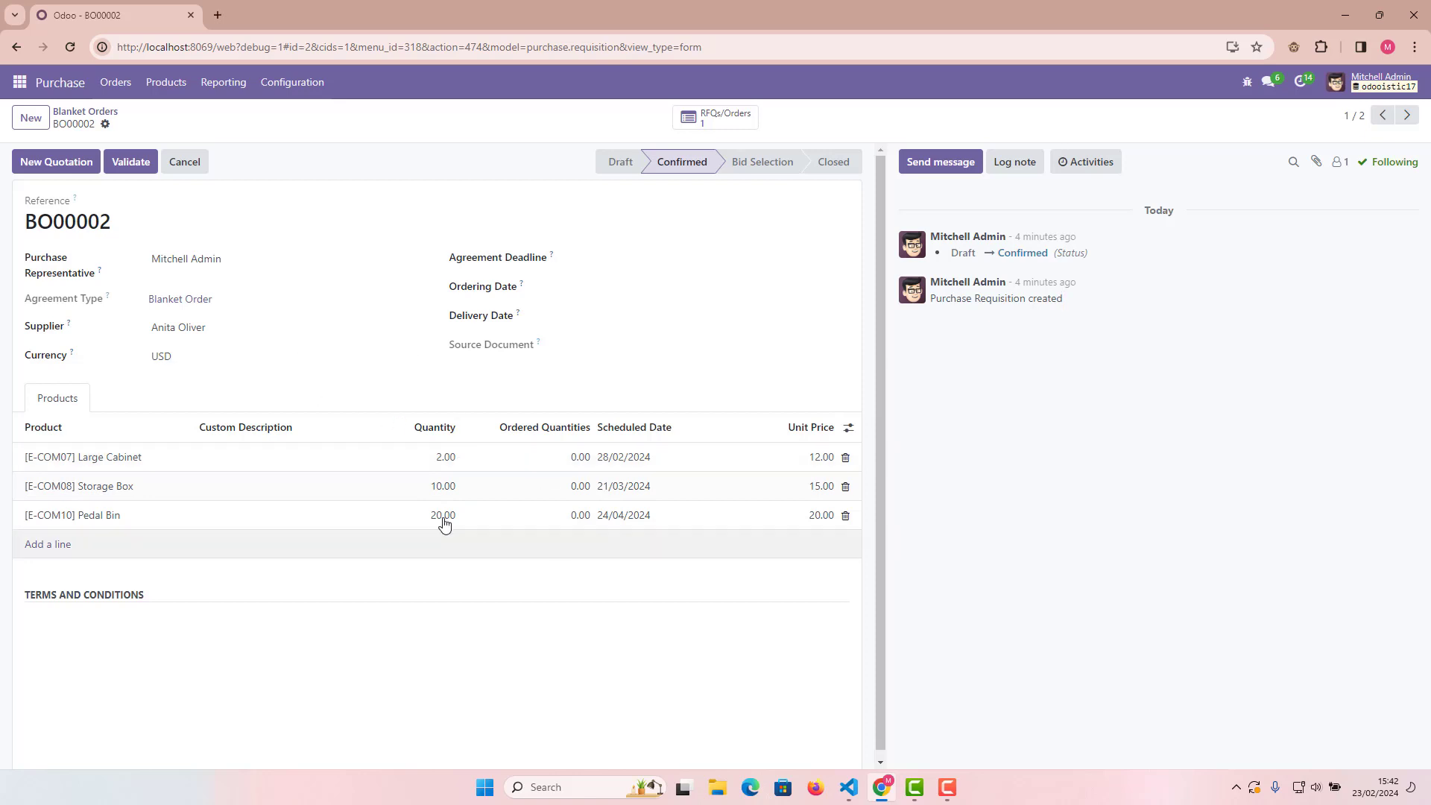
left_click(56, 162)
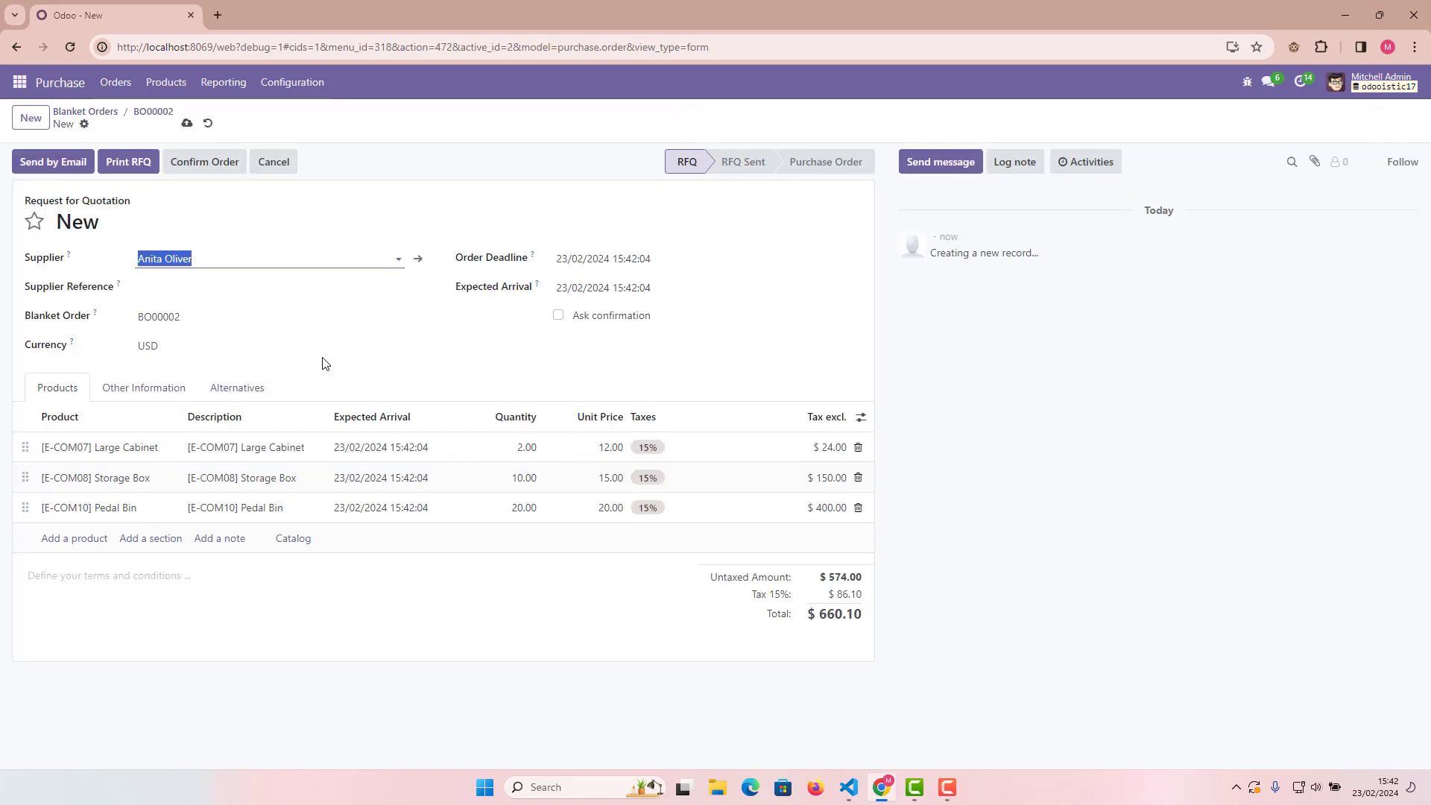